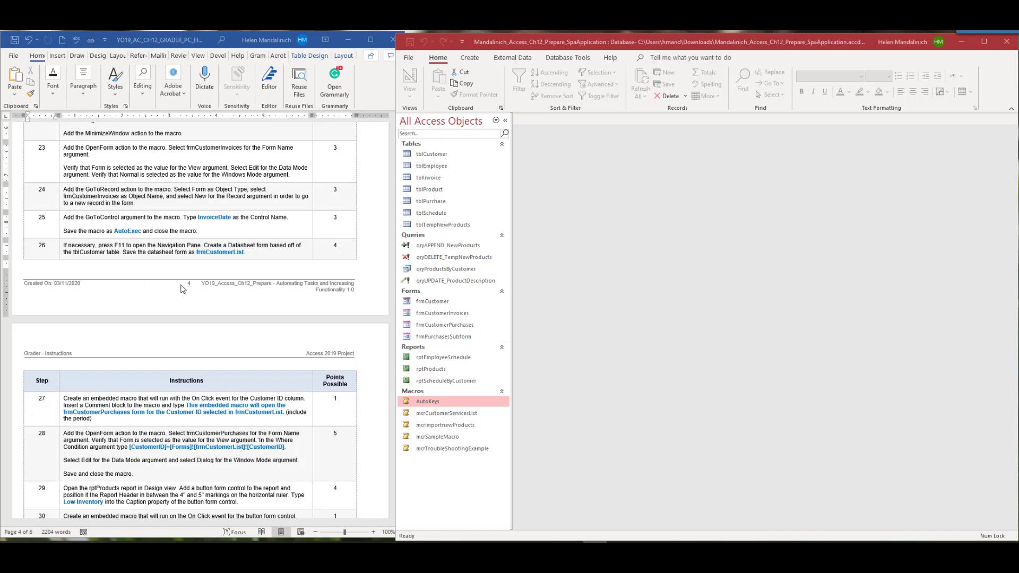
- Create a new macro following step 21 of the instructions and insert a Comment block
scroll(181, 288, "up", 3)
scroll(182, 289, "up", 2)
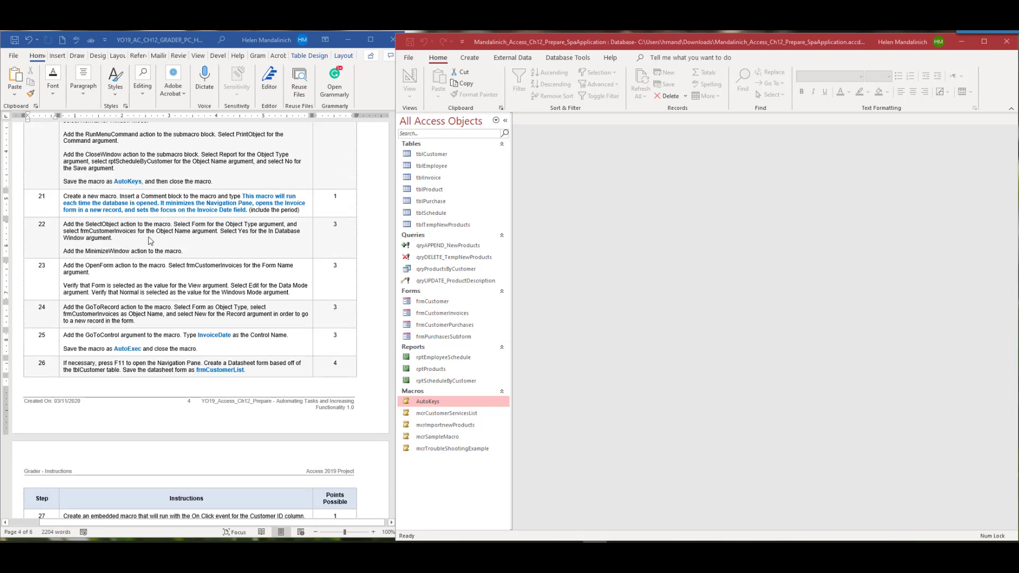
scroll(149, 242, "down", 2)
scroll(149, 243, "down", 1)
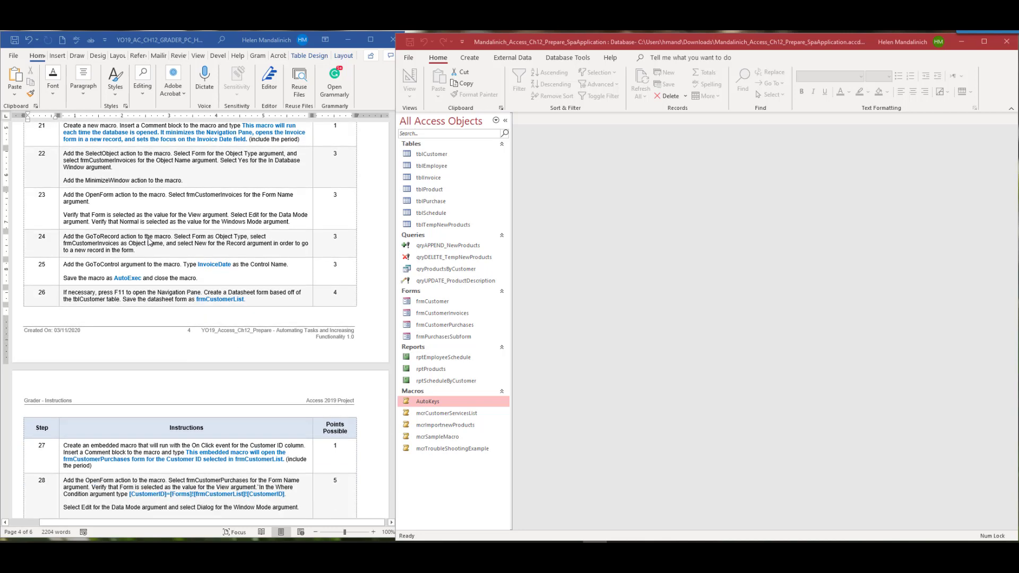
scroll(149, 242, "up", 1)
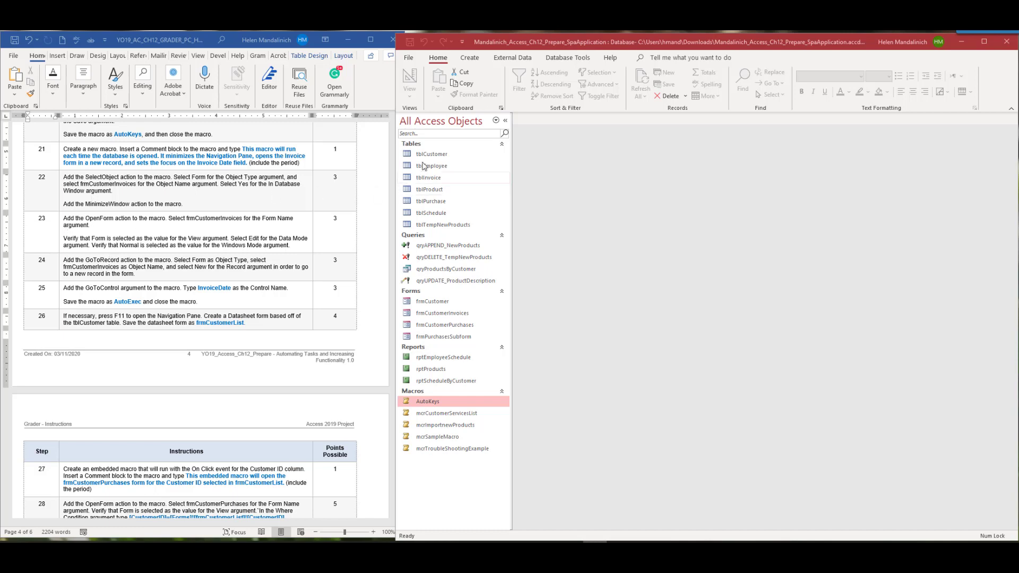
left_click(470, 58)
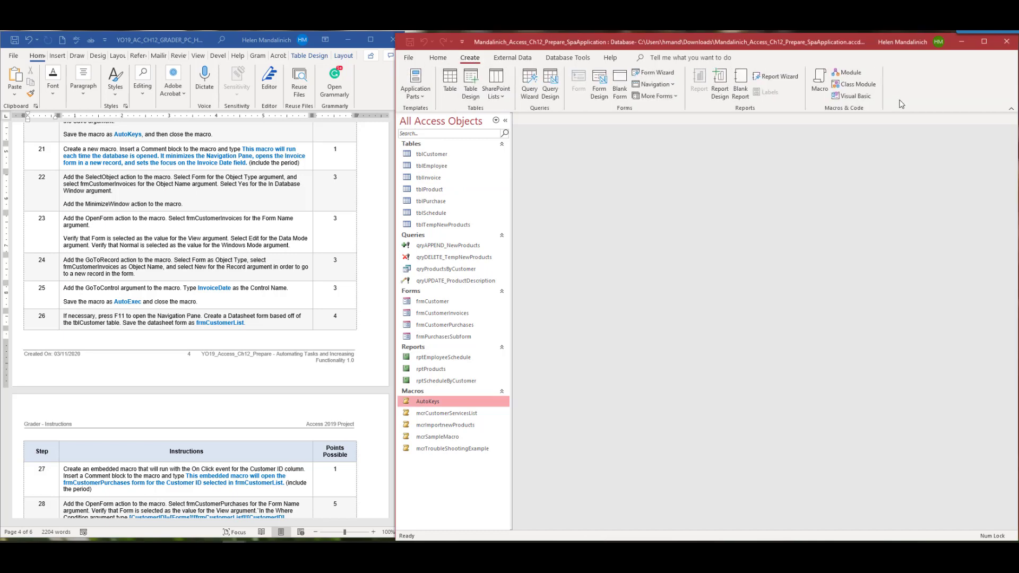
left_click(820, 84)
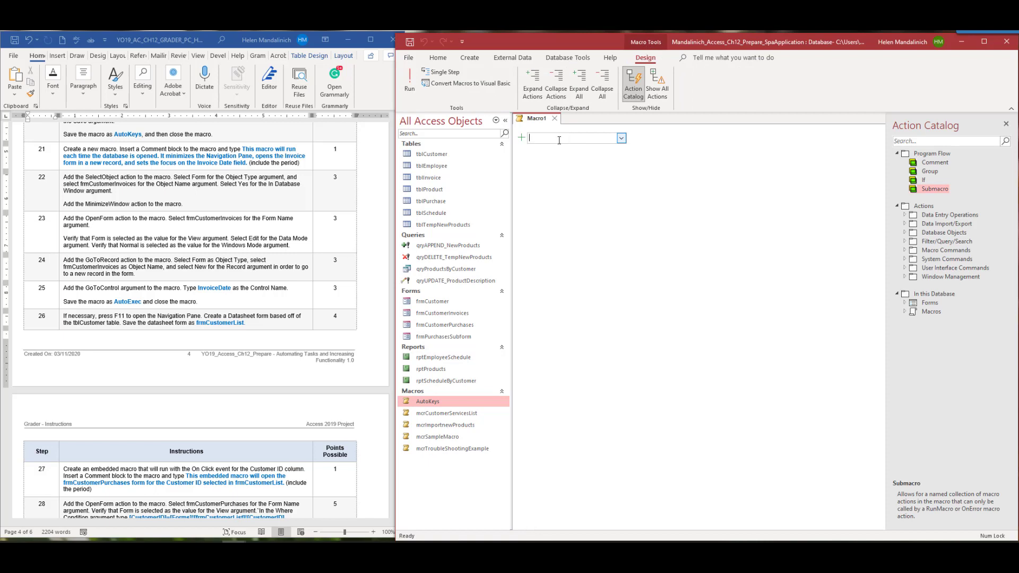
left_click(621, 138)
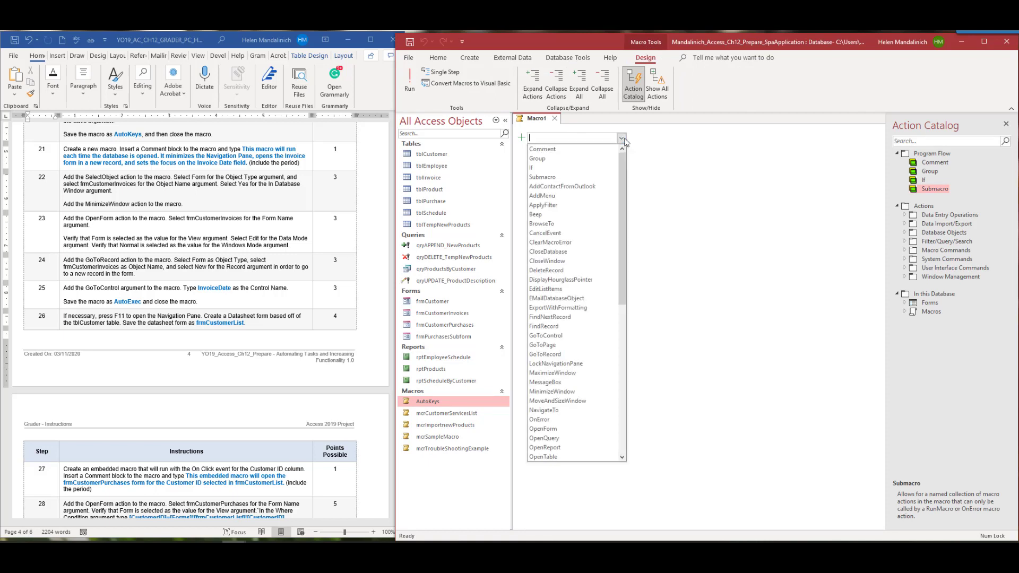
left_click(602, 150)
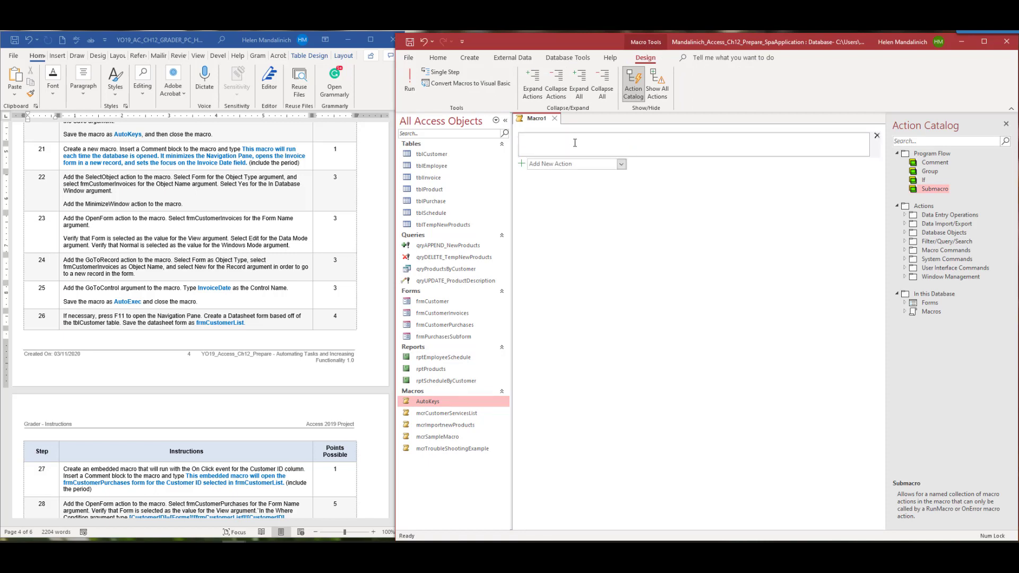
- Fill the comment with the step 21 text, from "This macro will run each time the database is opened." through "sets the focus on the Invoice Date field."
type("This macro will run each time the database isopene")
key("BackSpace")
key("BackSpace")
key("BackSpace")
type("opened. It minimi")
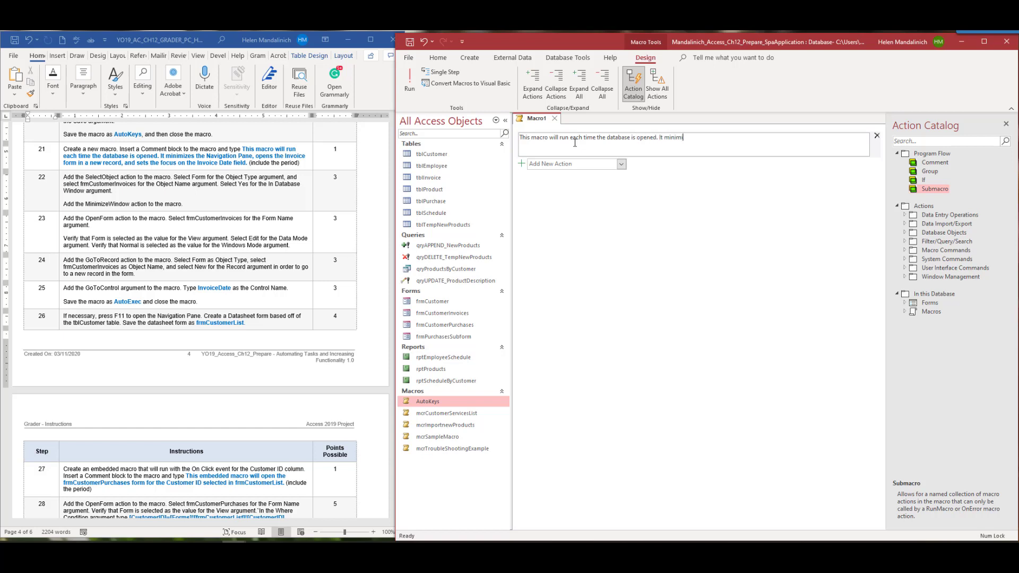
type("zed the Navigation Pane, opens the Invoice form in a")
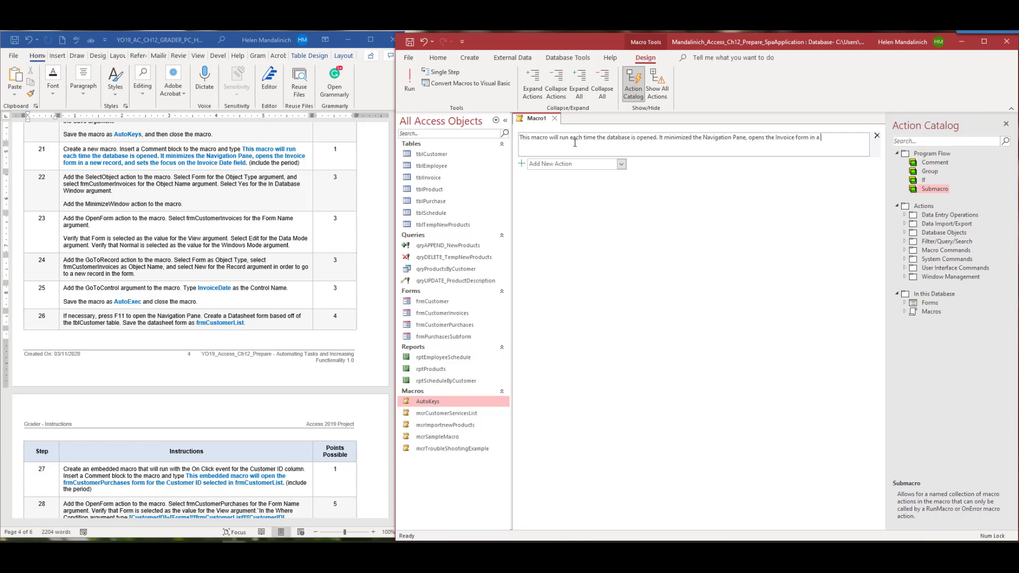
type(" new record, and sets the focus on the Invoice Data field.")
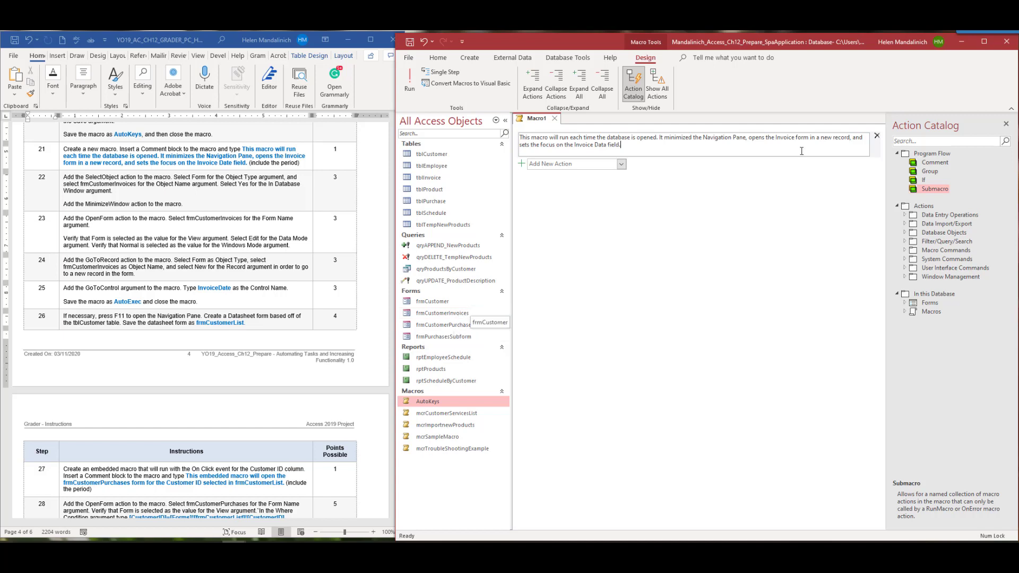
left_click(607, 145)
key("BackSpace")
type("e")
- Switch to the Word instructions and highlight step number 21 and the word SelectObject in step 22 in yellow
left_click(55, 148)
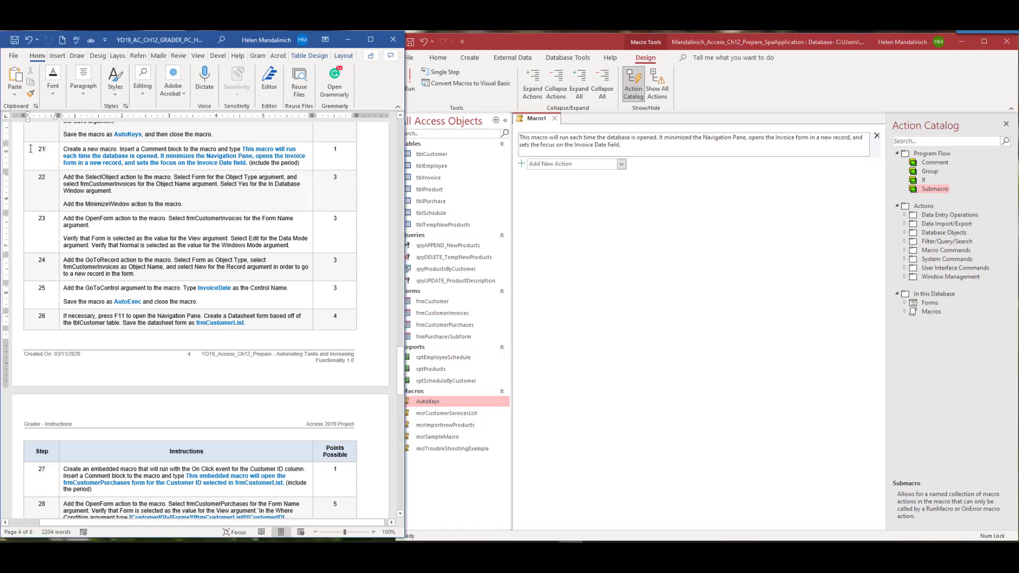
double_click(44, 150)
scroll(115, 211, "down", 2)
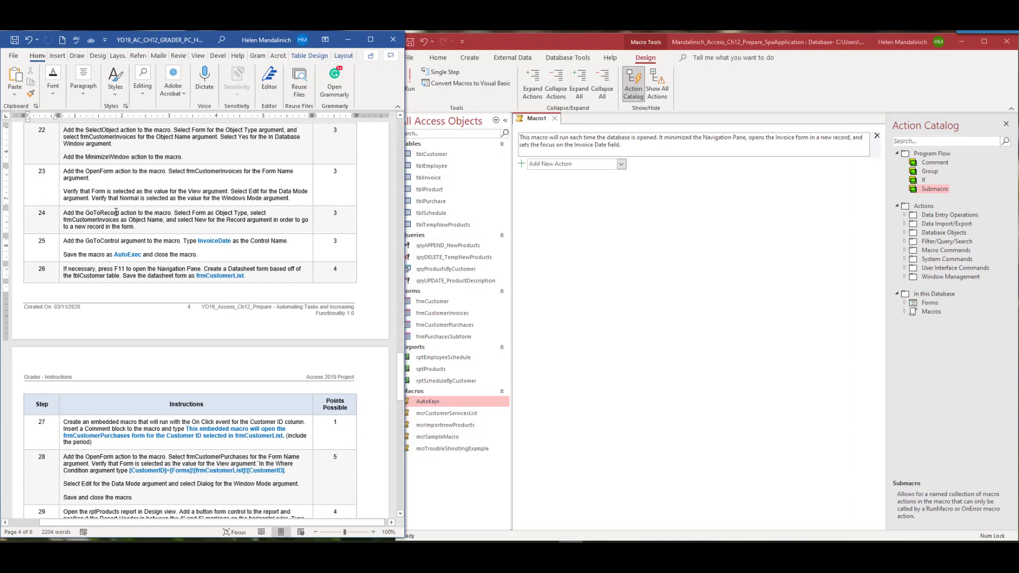
scroll(115, 211, "up", 1)
double_click(100, 154)
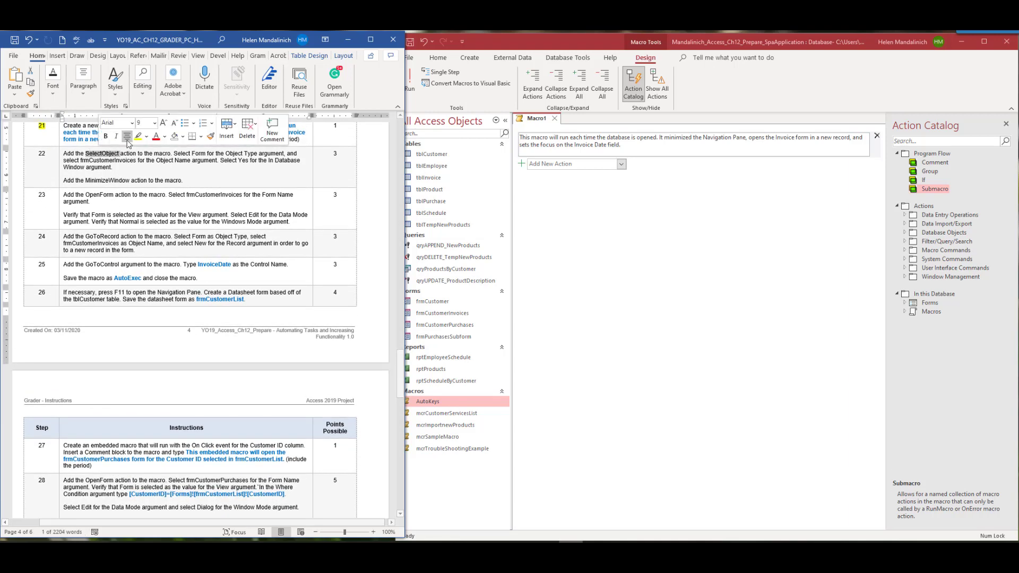
left_click(139, 139)
- In Access, add a SelectObject action with Object Type Form, Object Name frmCustomerInvoices and In Database Window set to Yes
left_click(621, 164)
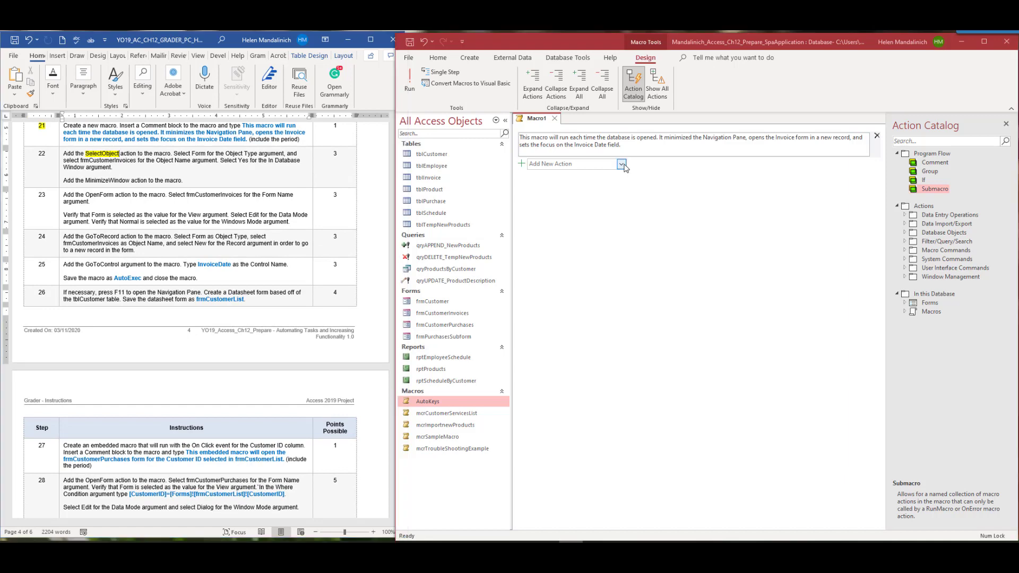
left_click_drag(623, 207, 622, 356)
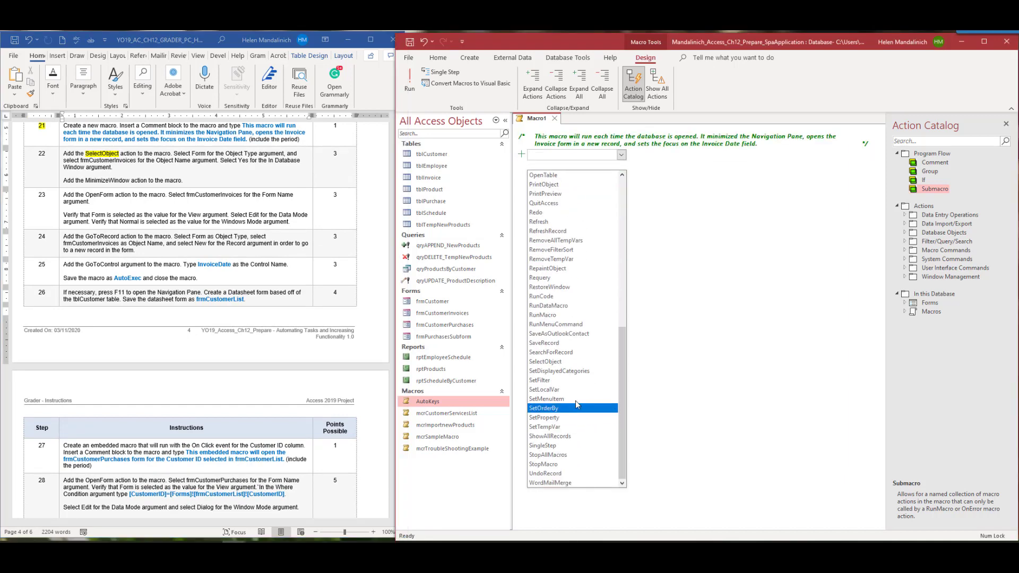
left_click(563, 361)
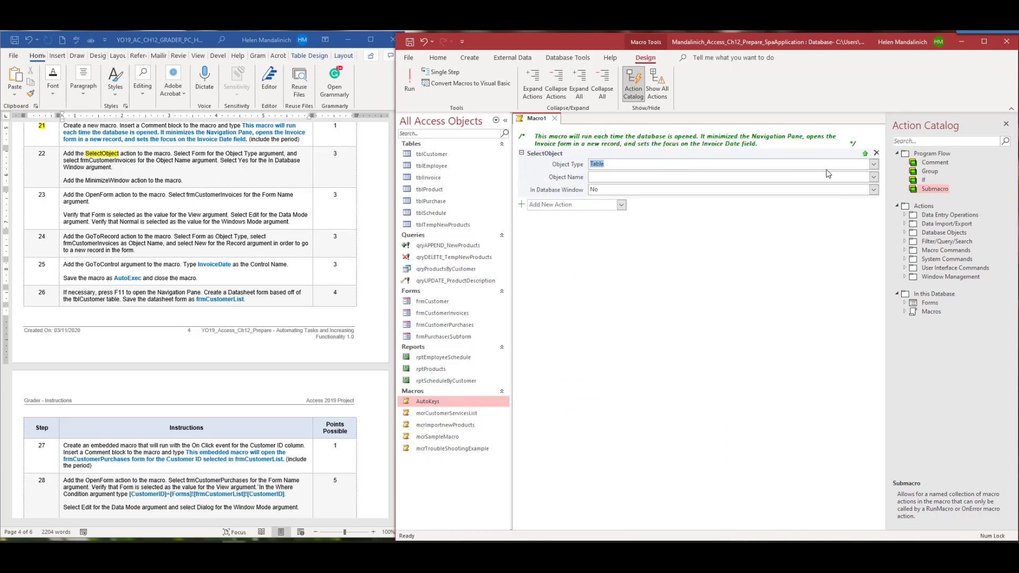
left_click(873, 166)
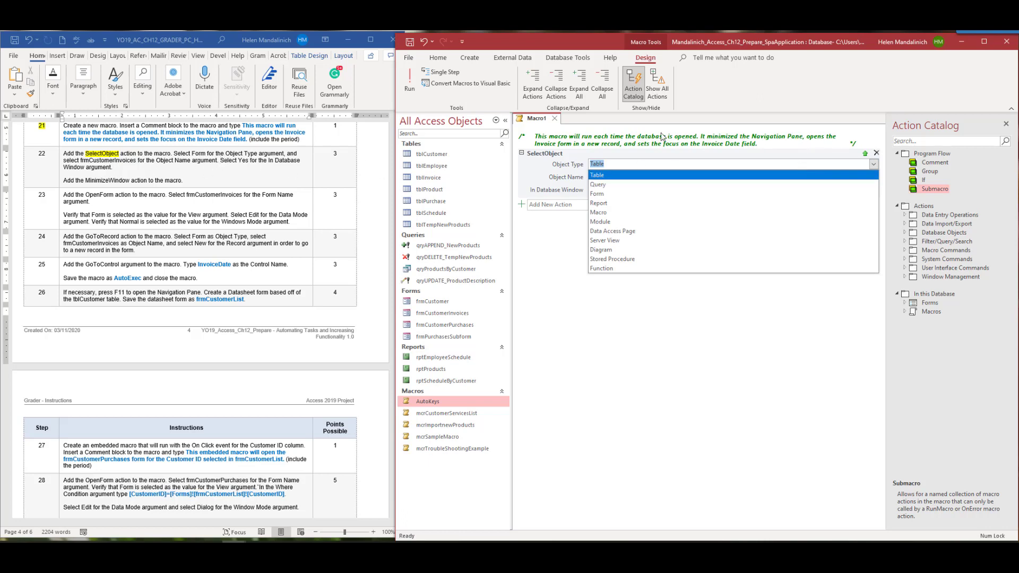
left_click(603, 195)
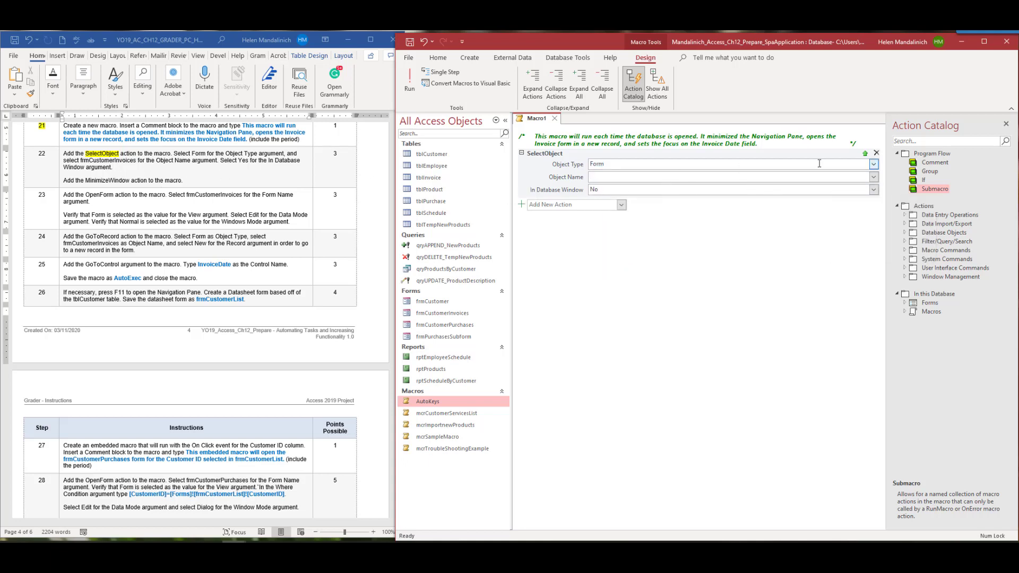
left_click(873, 178)
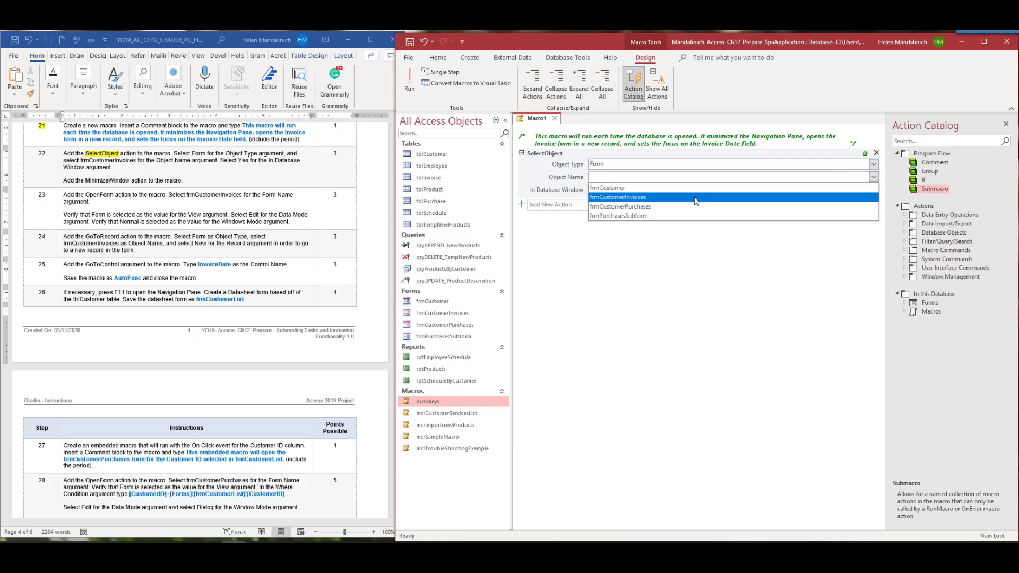
left_click(709, 199)
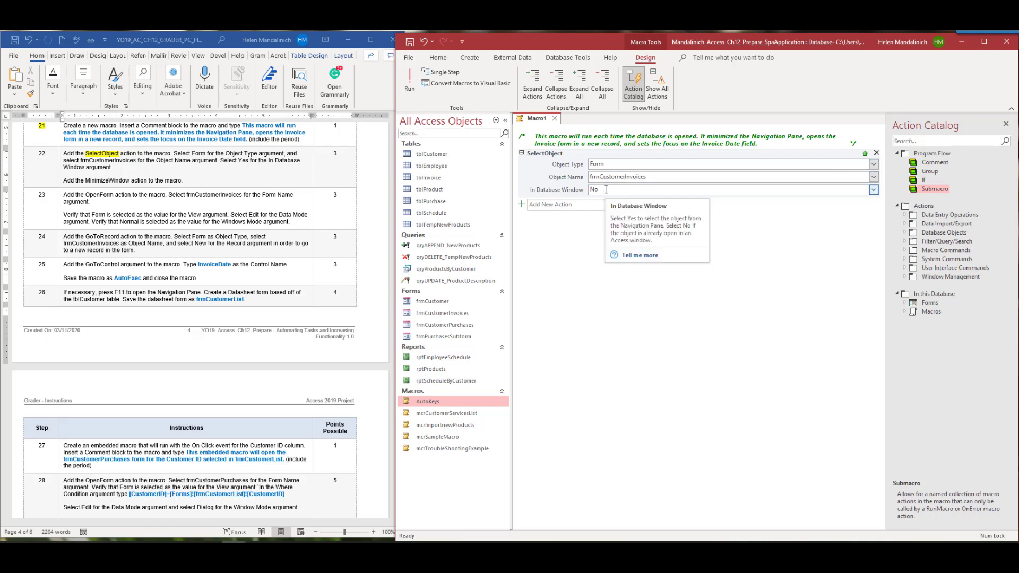
left_click(640, 191)
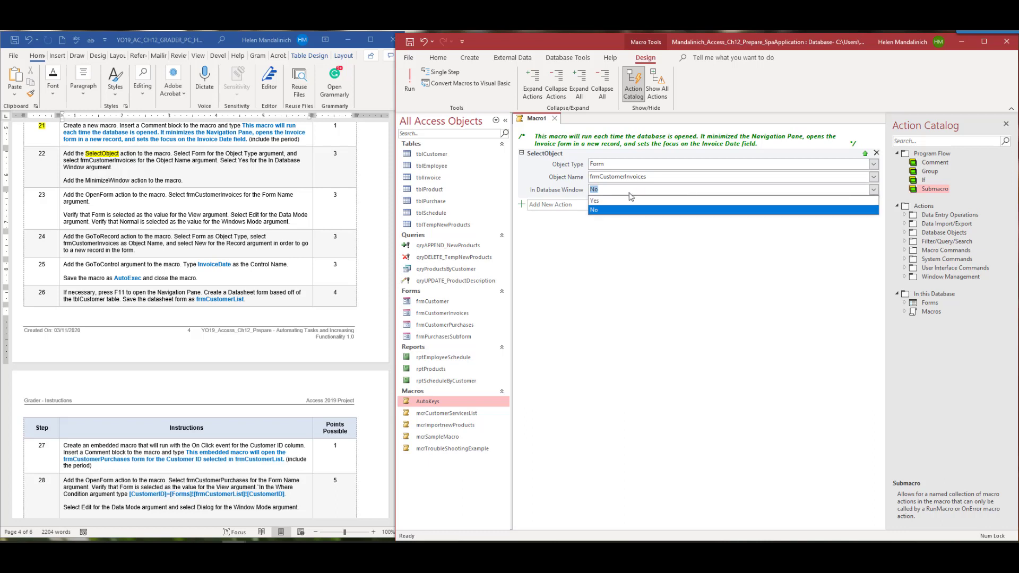
left_click(631, 200)
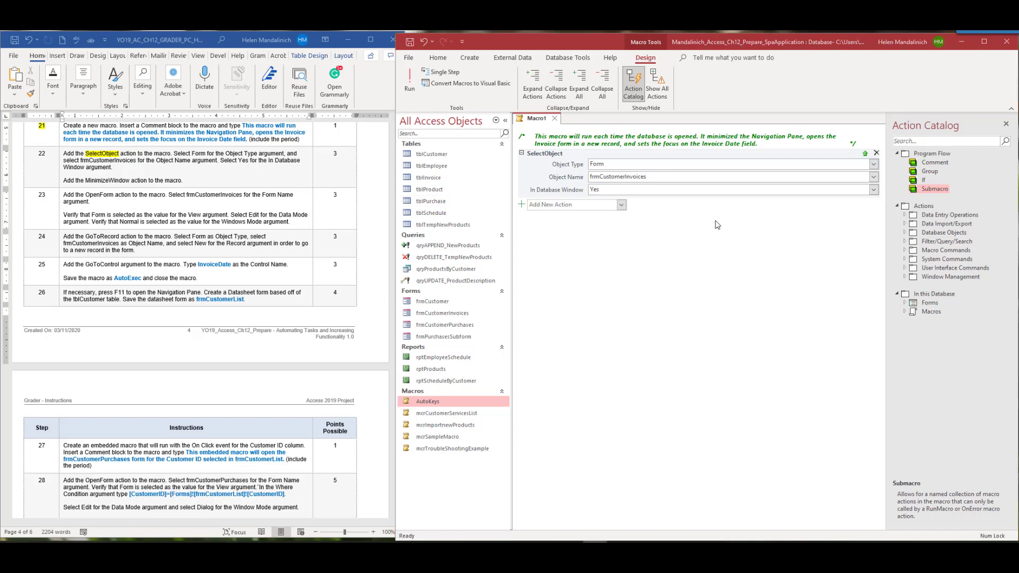
- Add the MinimizeWindow action below SelectObject, and highlight step number 22 in yellow in the Word instructions
left_click(622, 207)
scroll(609, 424, "down", 15)
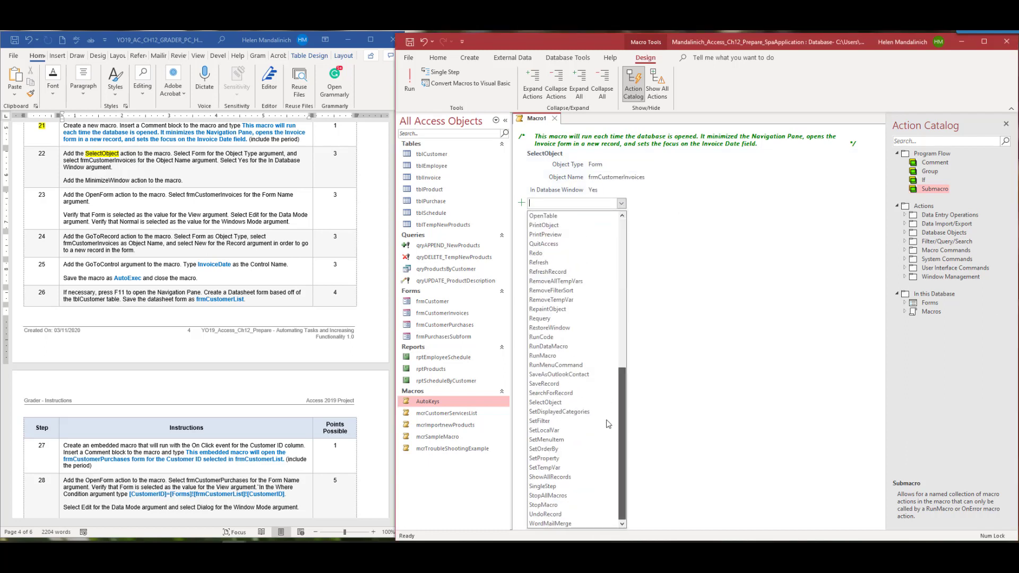
scroll(620, 400, "up", 4)
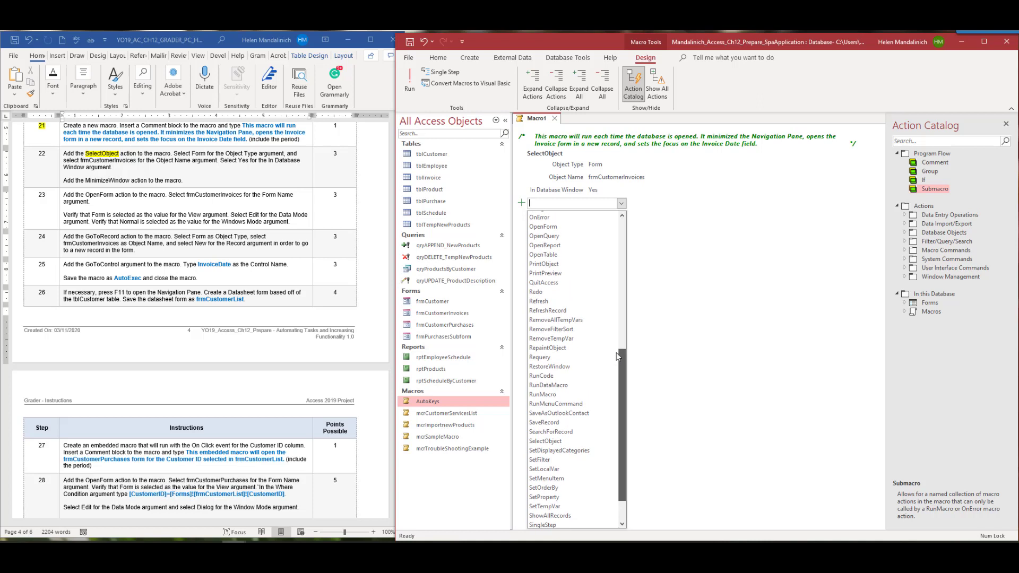
left_click(610, 265)
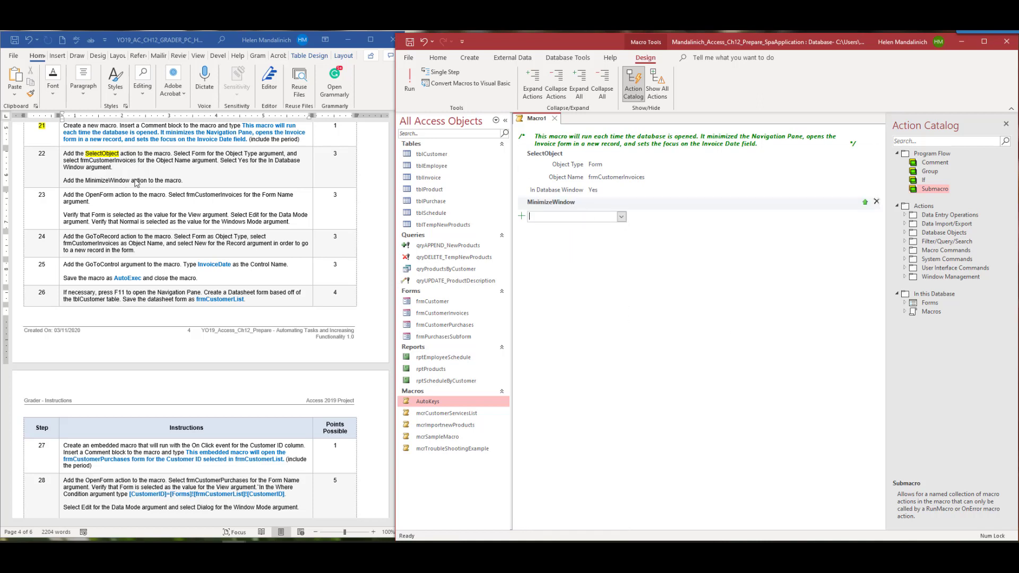
double_click(42, 154)
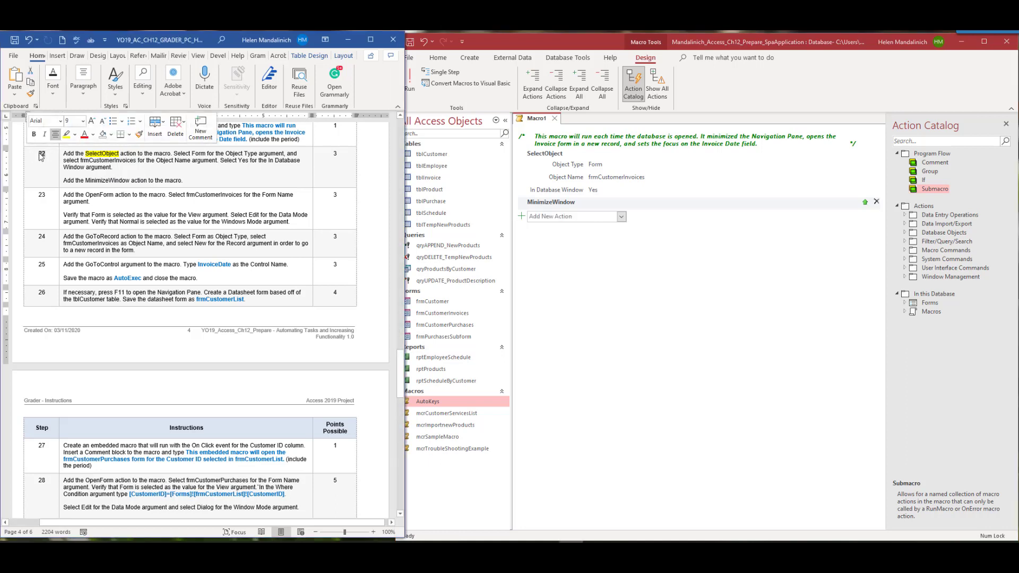
left_click(66, 134)
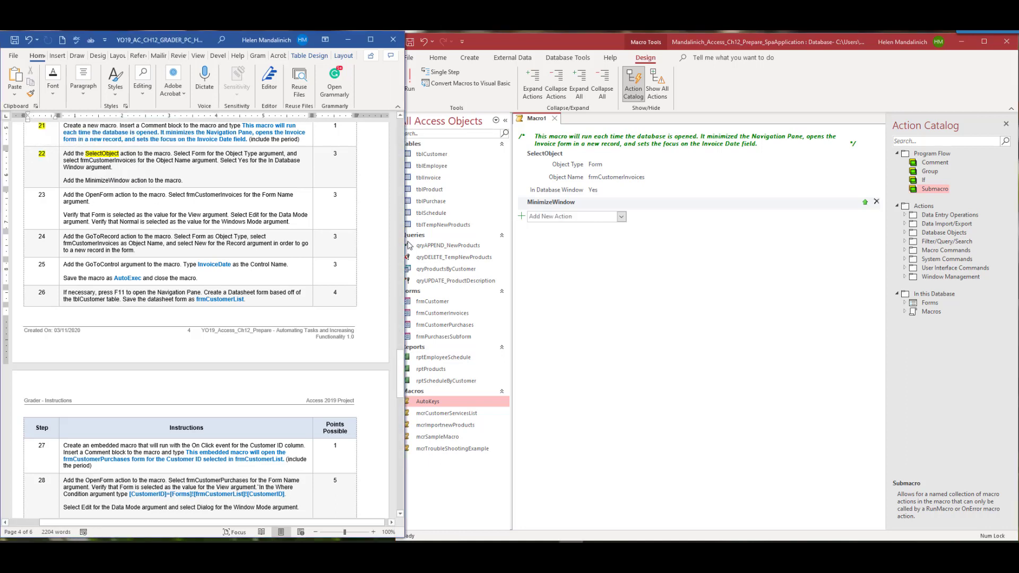
- In Access, add an OpenForm action for the frmCustomerInvoices form with Data Mode set to Edit
left_click(621, 217)
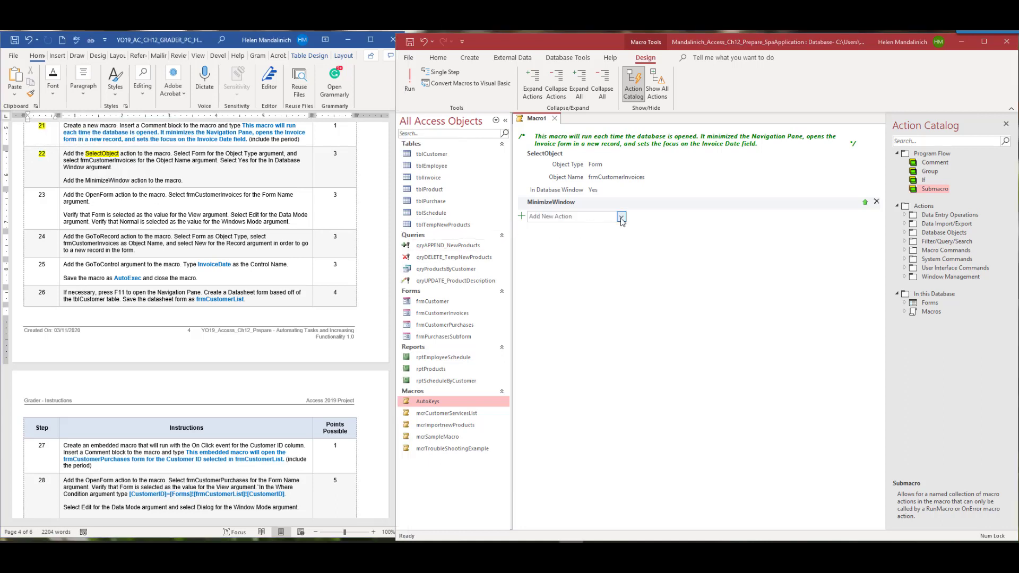
scroll(586, 424, "down", 4)
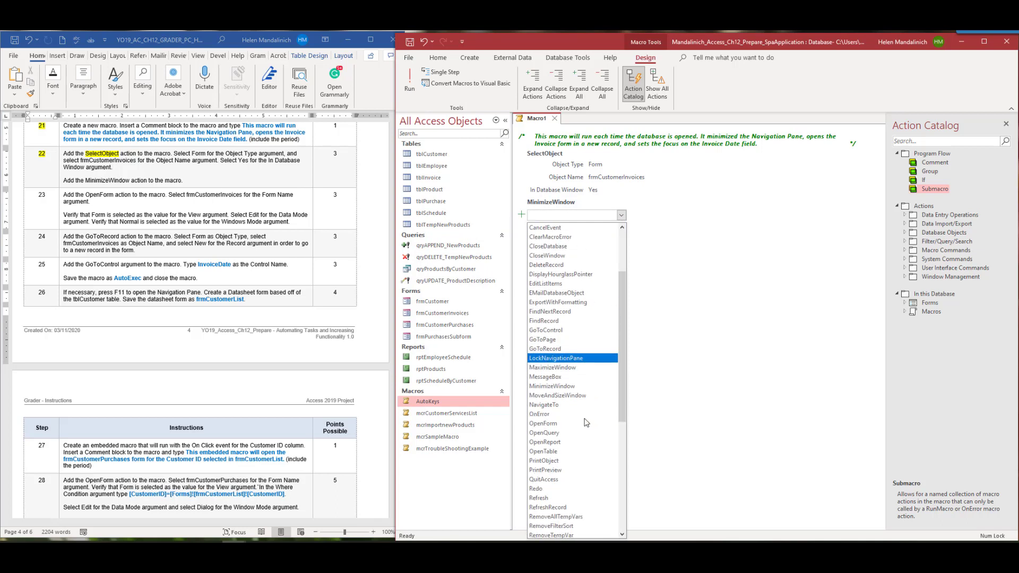
left_click(558, 339)
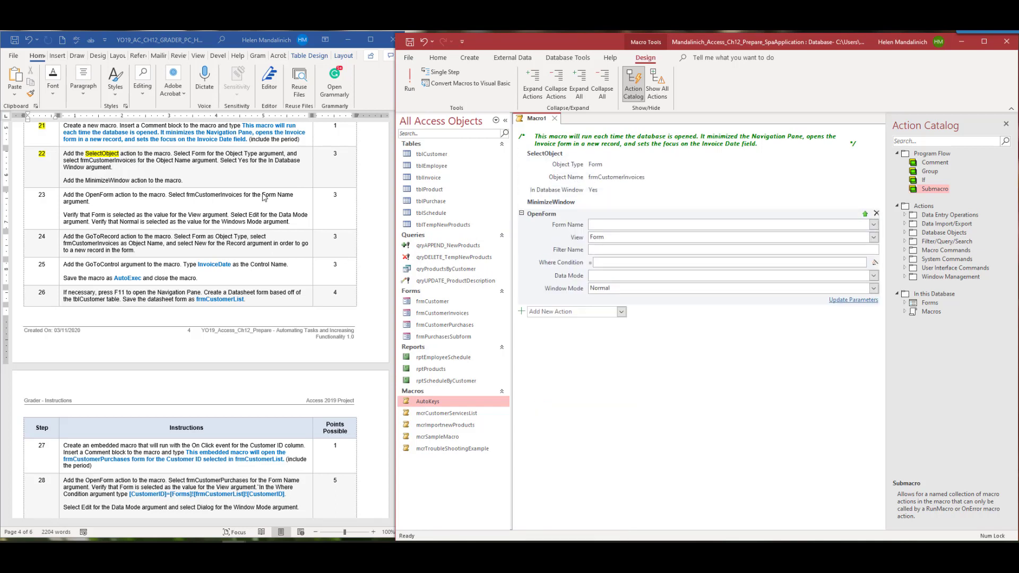
left_click(873, 225)
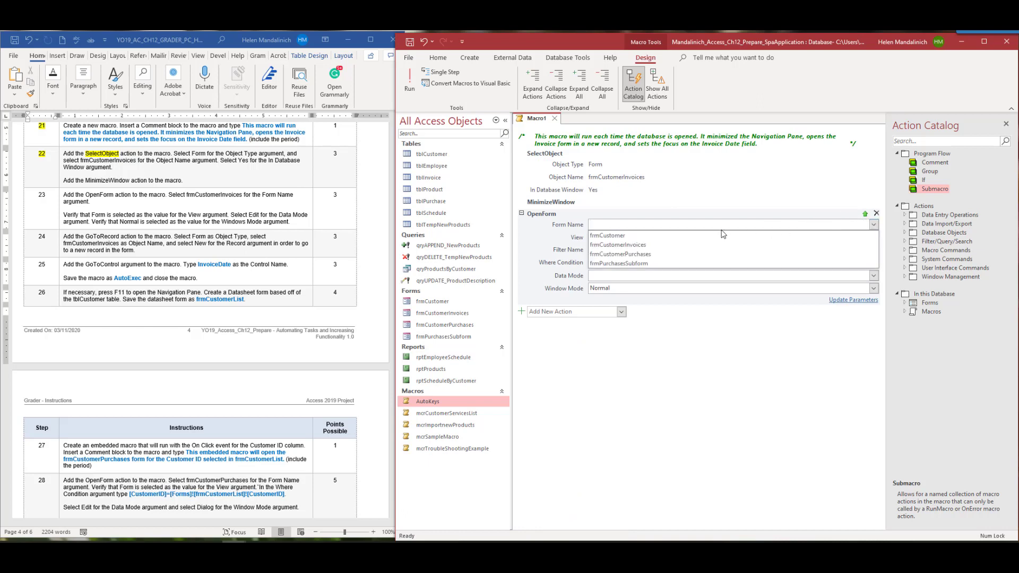
left_click(672, 245)
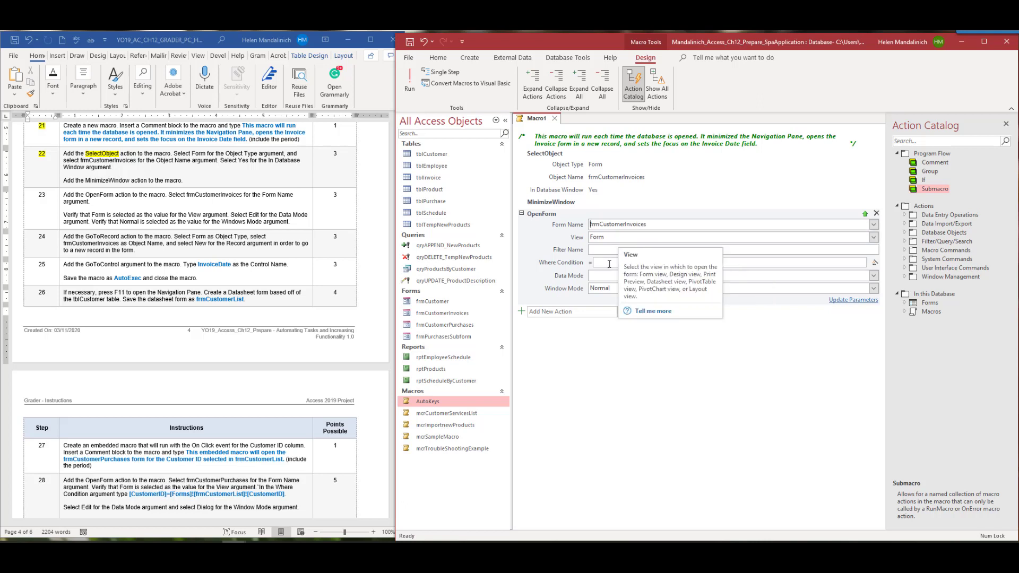
left_click(873, 275)
left_click(653, 293)
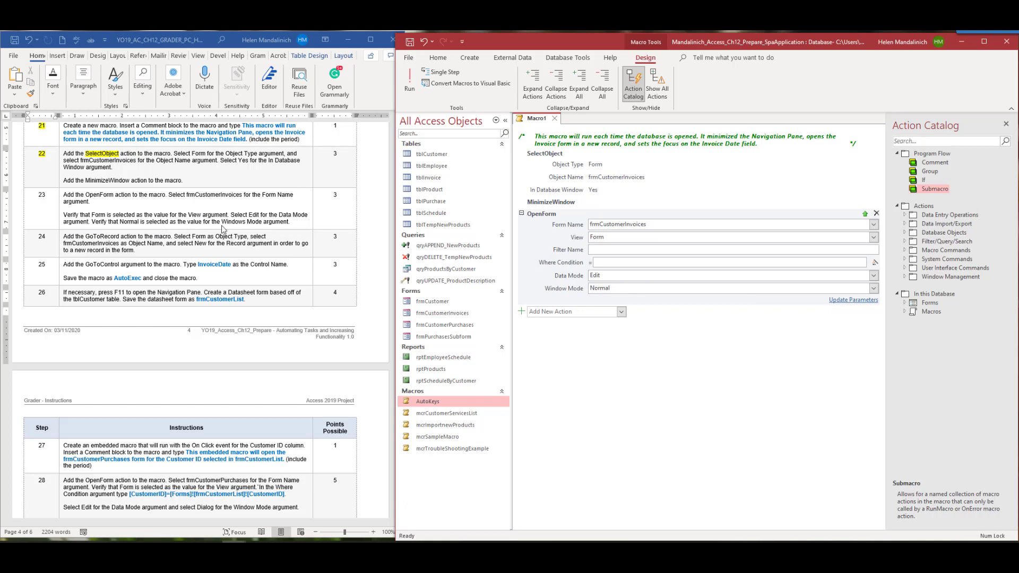
- Switch to the Word instructions and highlight step number 23 in yellow
left_click(48, 196)
left_click_drag(48, 196, 33, 194)
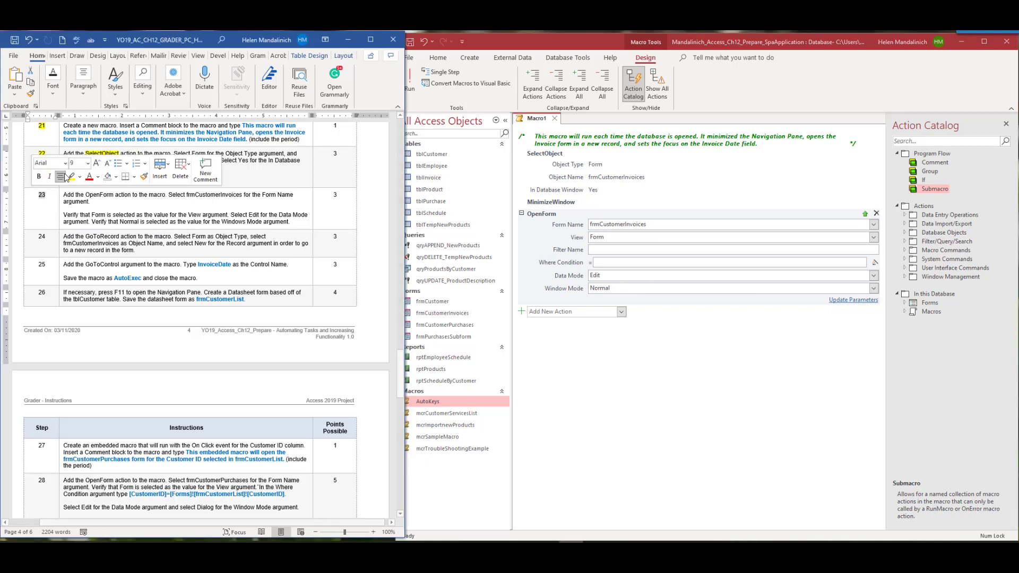
left_click(73, 178)
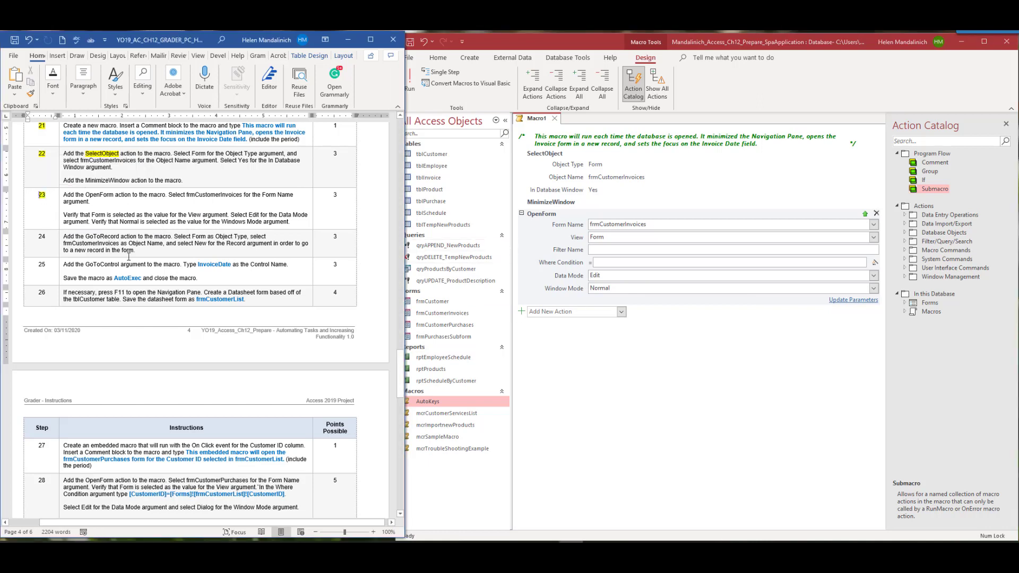
- In Access, add a GoToRecord action with Object Type Form and Object Name frmCustomerInvoices
scroll(122, 253, "down", 1)
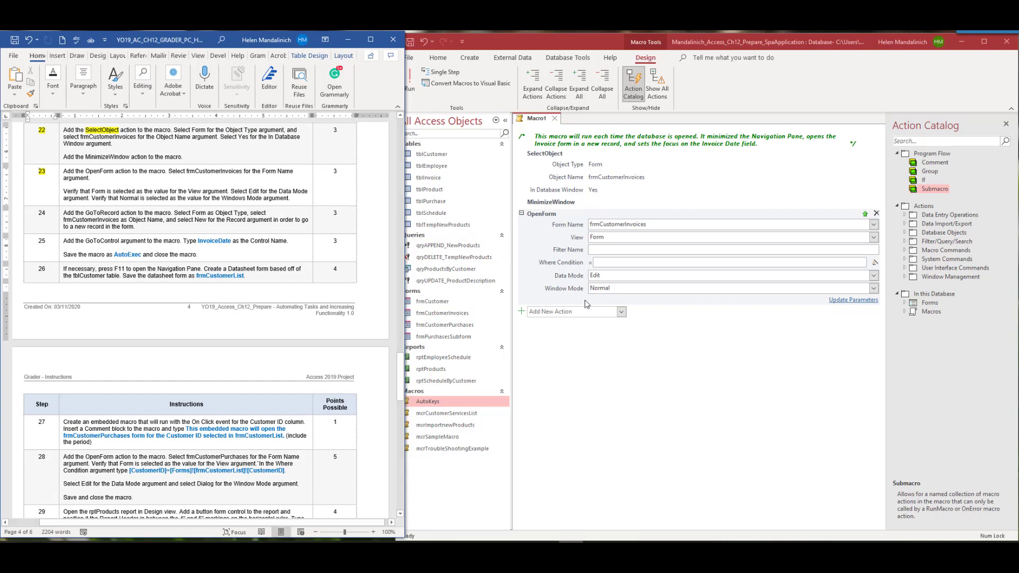
left_click(622, 314)
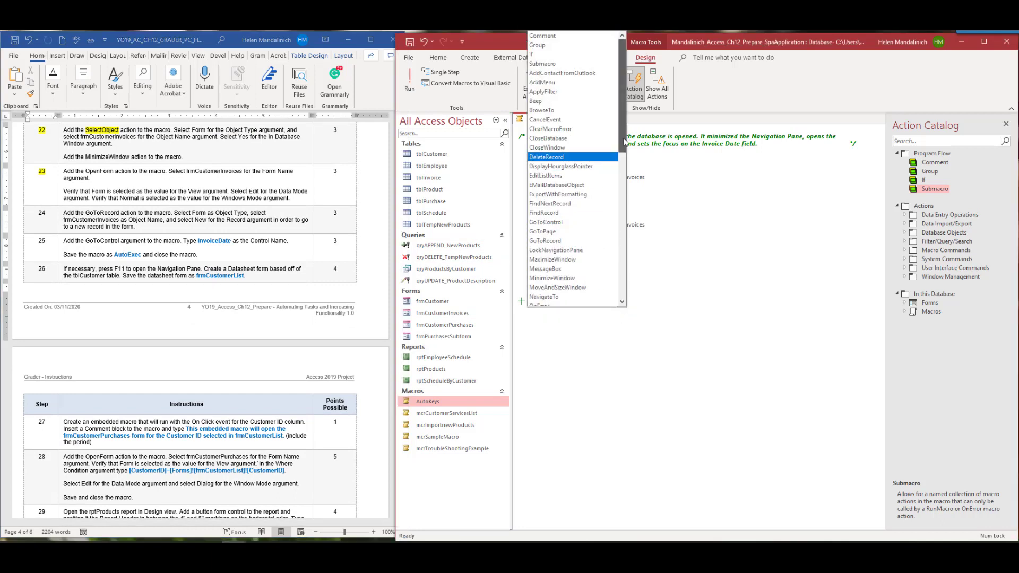
scroll(611, 160, "down", 2)
left_click(569, 191)
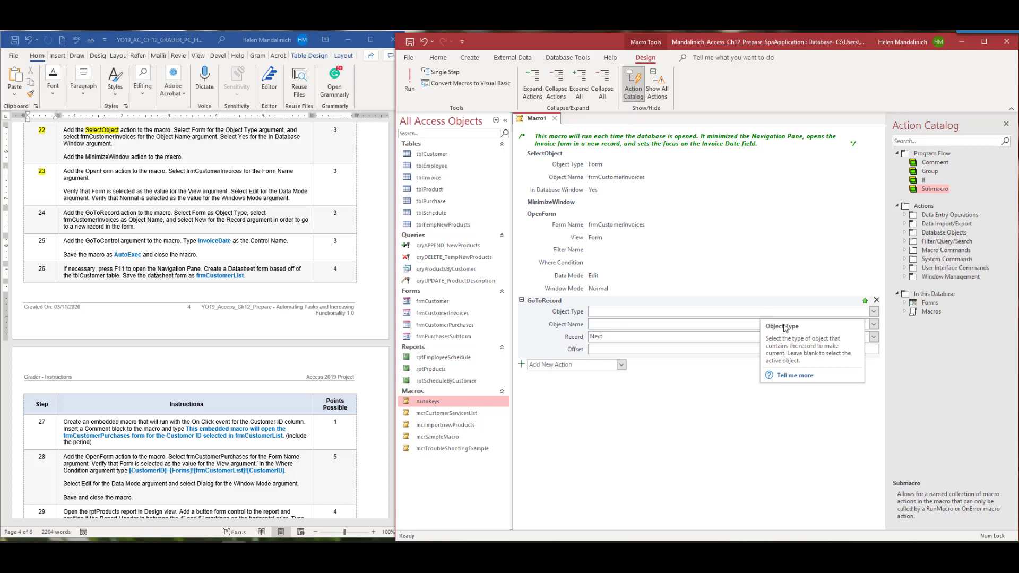
left_click(742, 316)
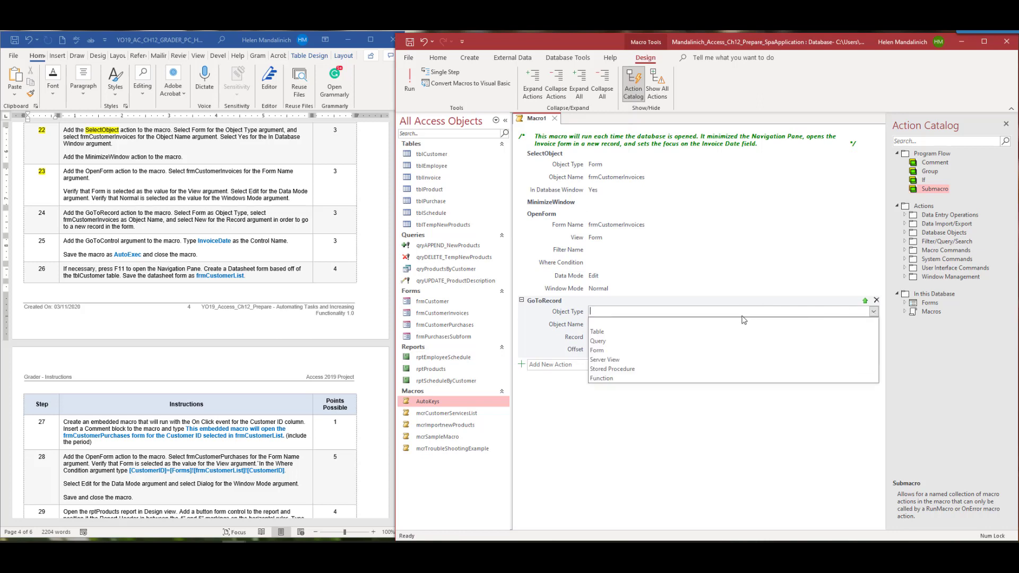
left_click(708, 353)
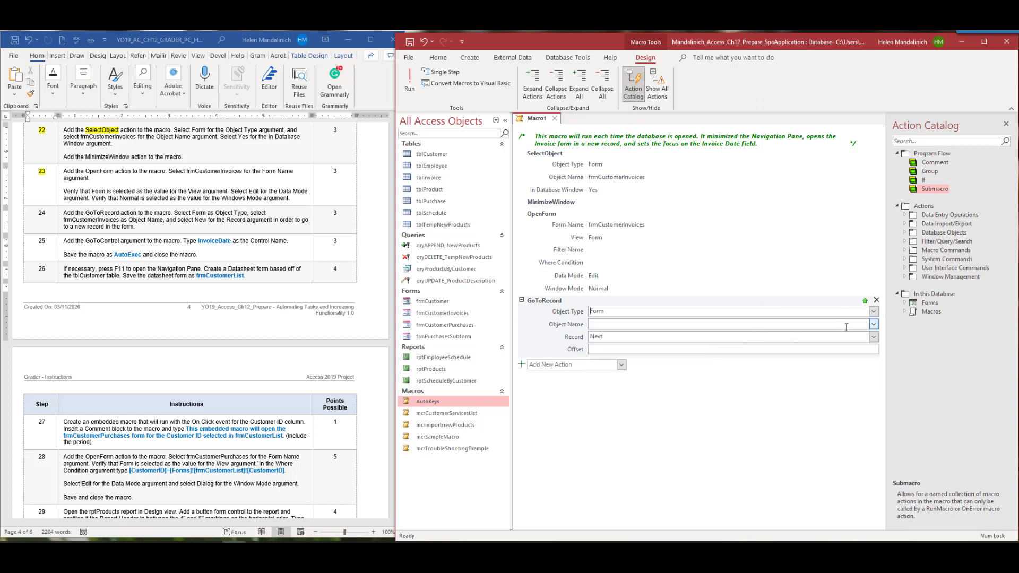
left_click(874, 324)
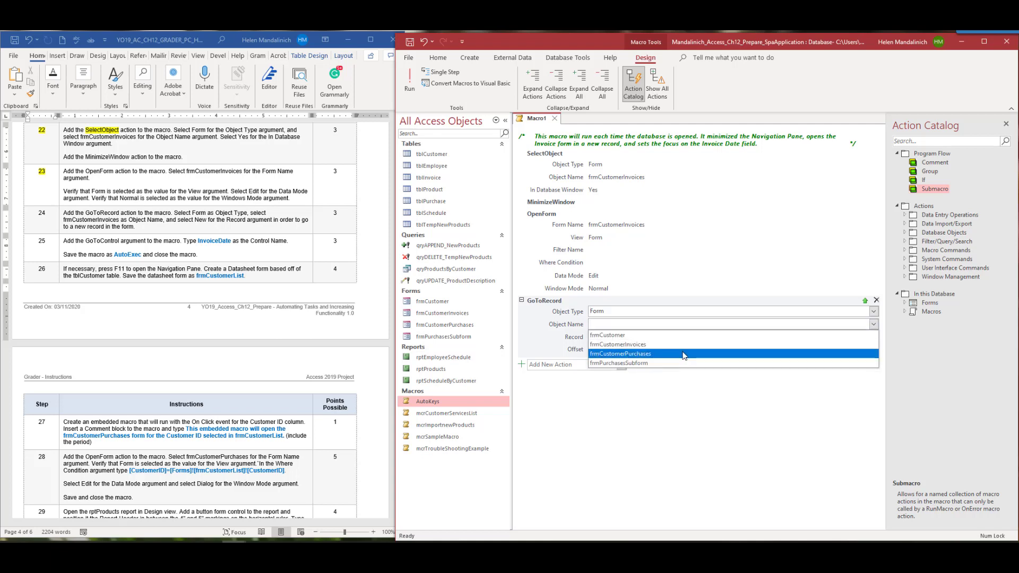
left_click(679, 344)
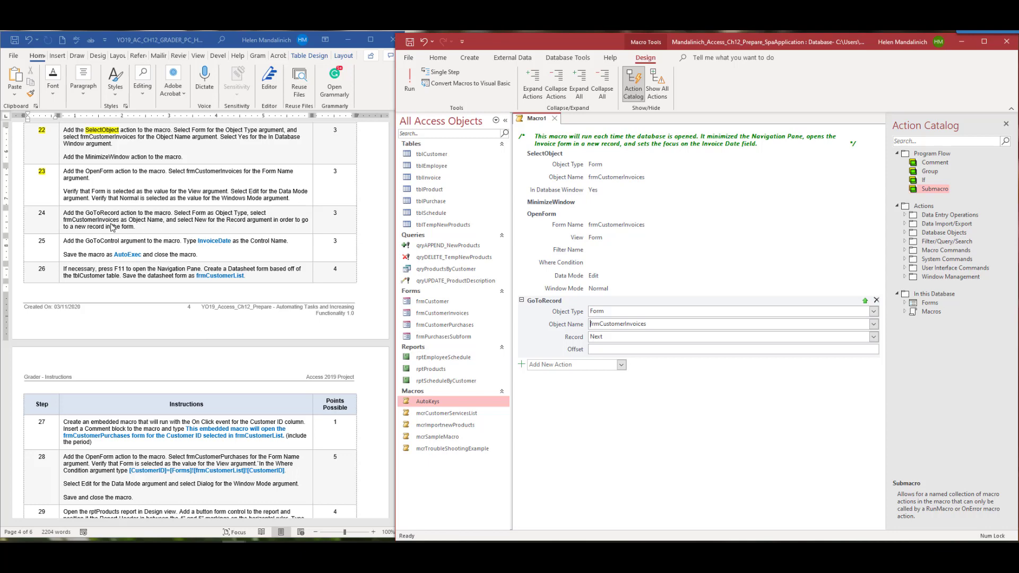
- Switch to the Word instructions and highlight step number 24 in yellow
left_click(44, 211)
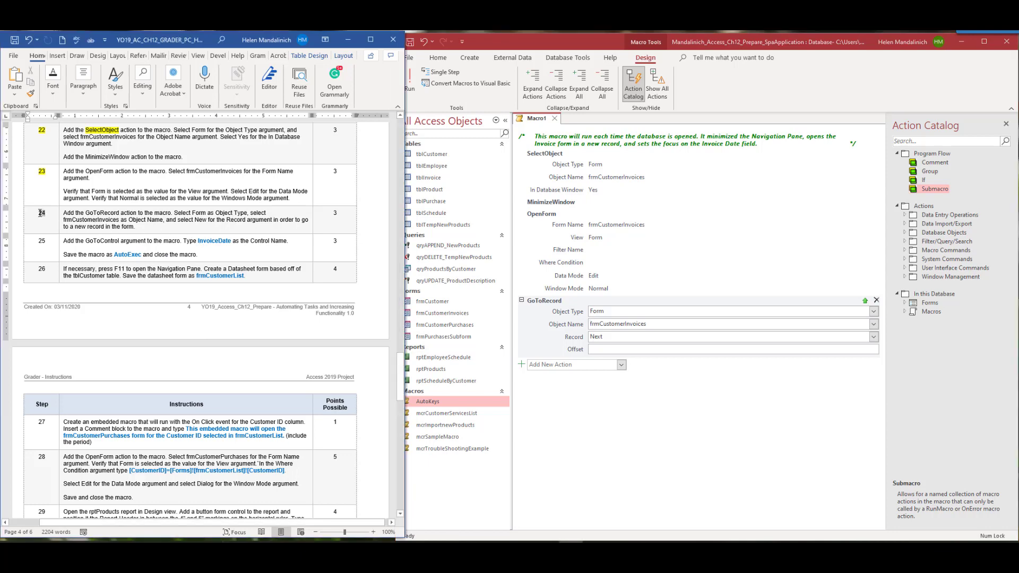
left_click(76, 198)
scroll(127, 260, "down", 1)
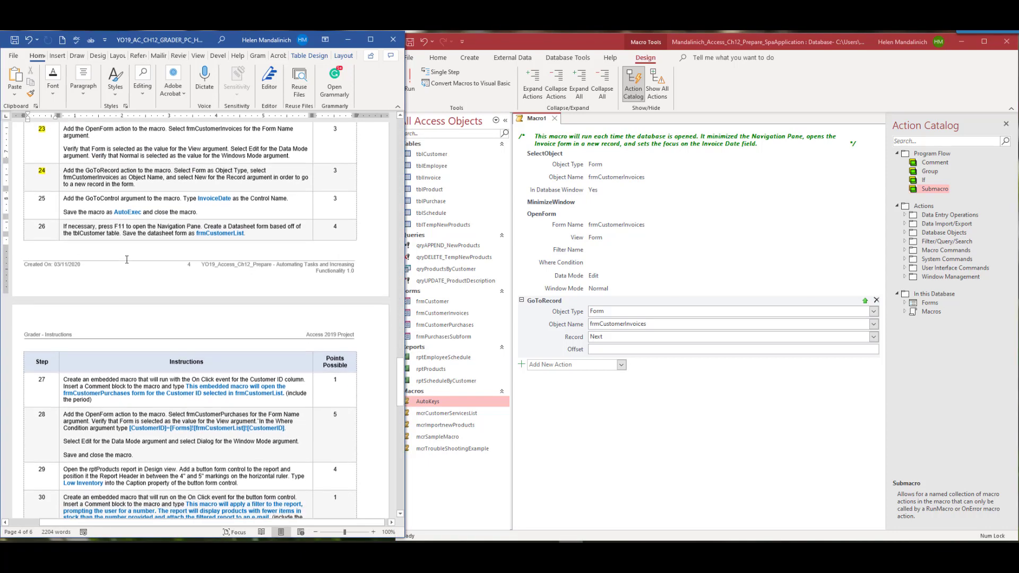
- In Access, add a GoToControl action below GoToRecord with InvoiceDate as the Control Name
left_click(619, 365)
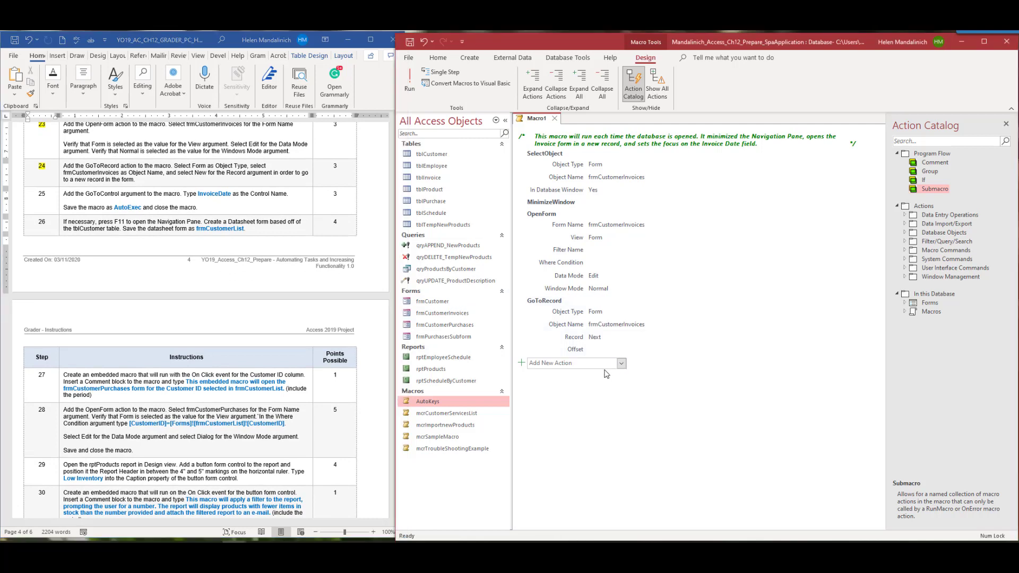
left_click(620, 365)
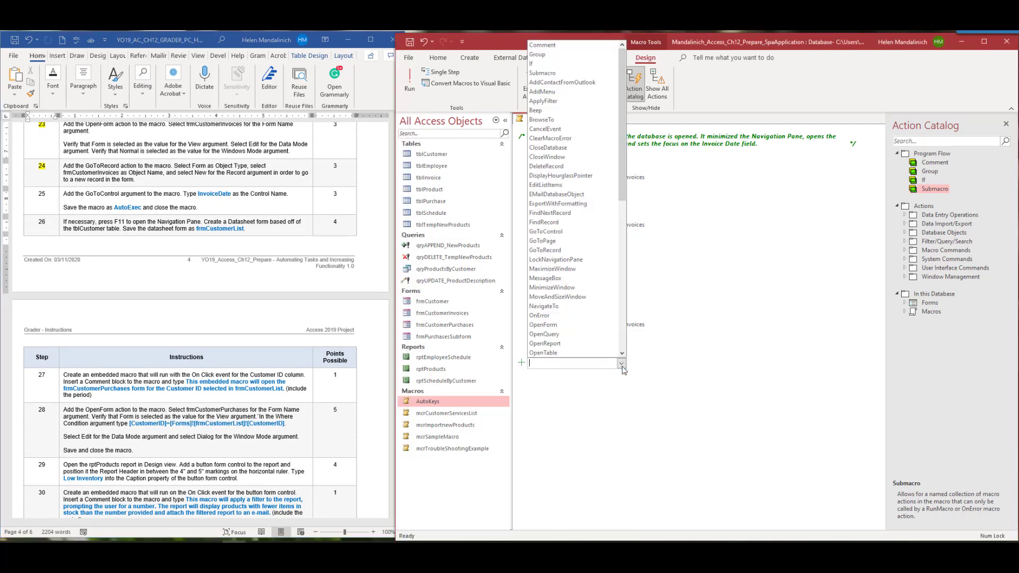
left_click(561, 234)
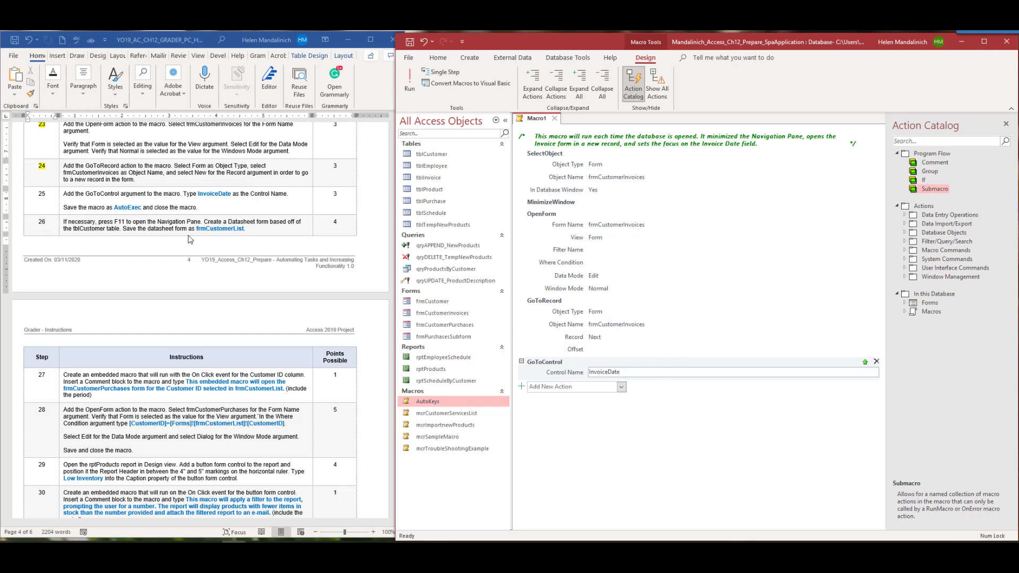
- Save the new macro in Access under the name AutoExec
left_click(55, 193)
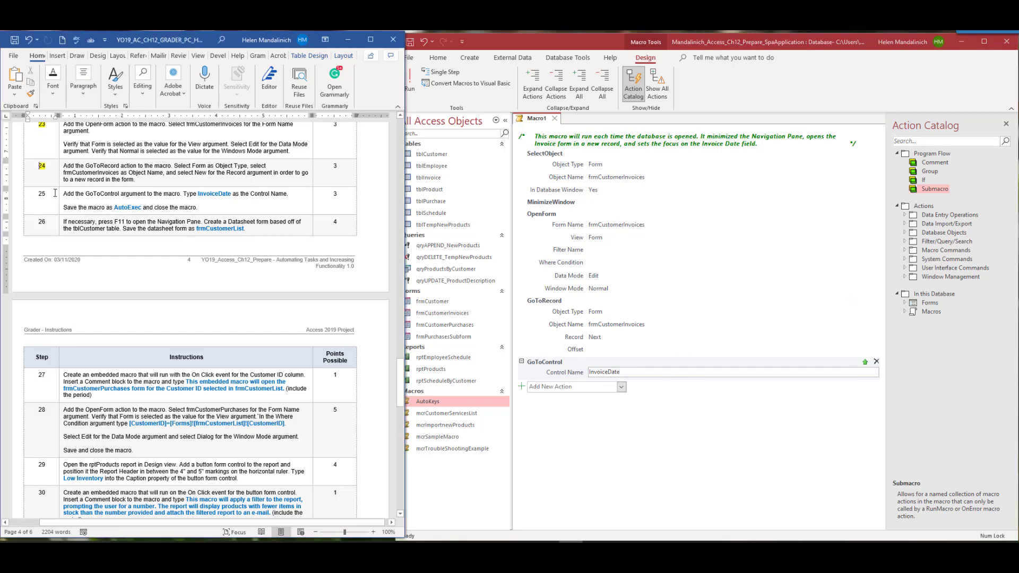
double_click(44, 193)
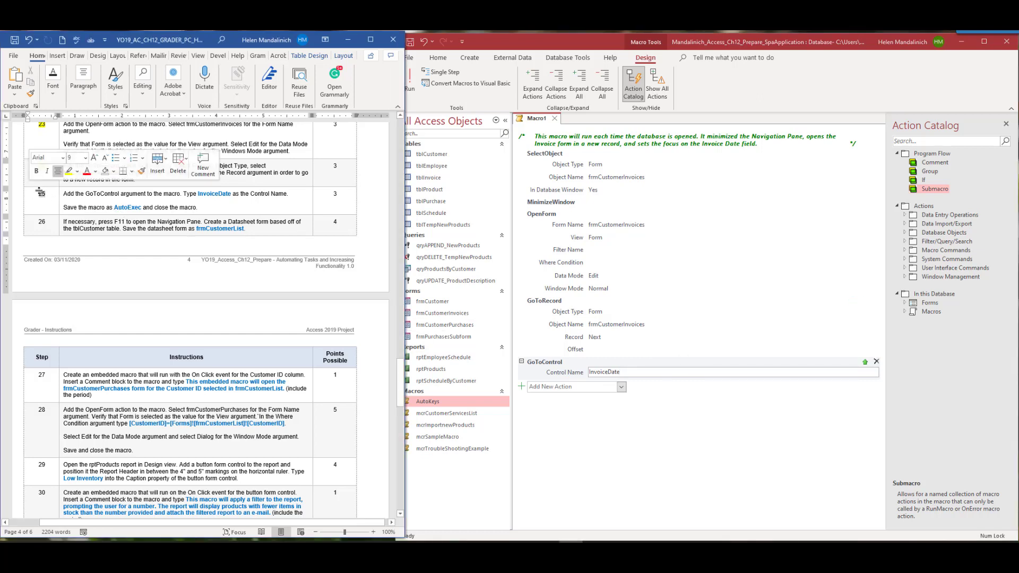
left_click(414, 46)
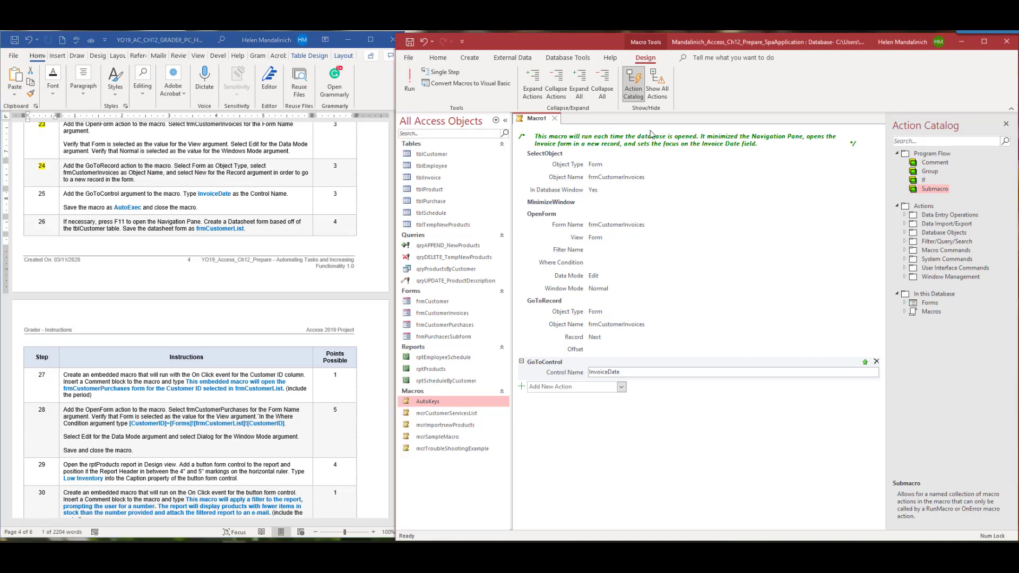
left_click(409, 42)
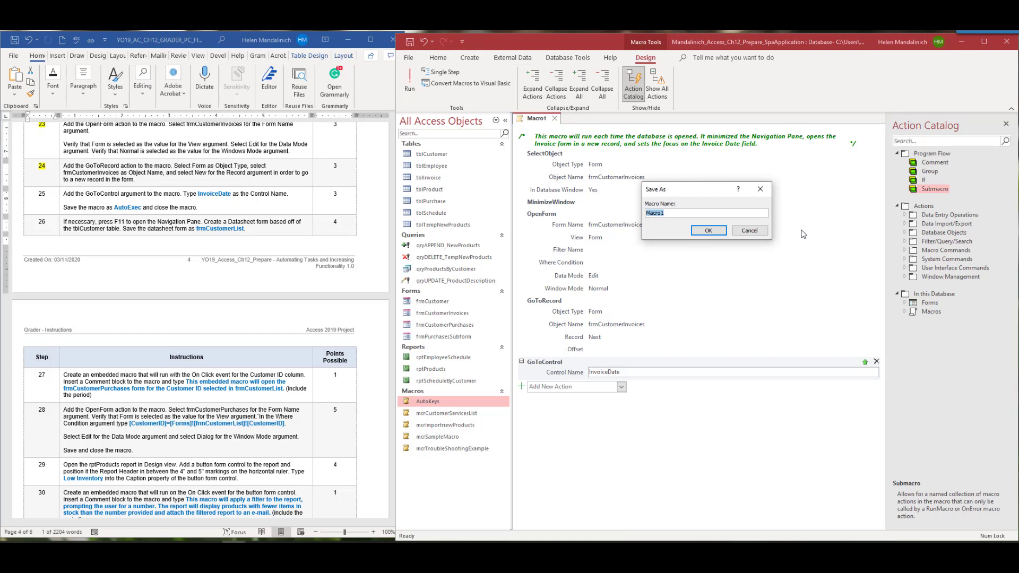
type("AutoExec")
left_click(709, 230)
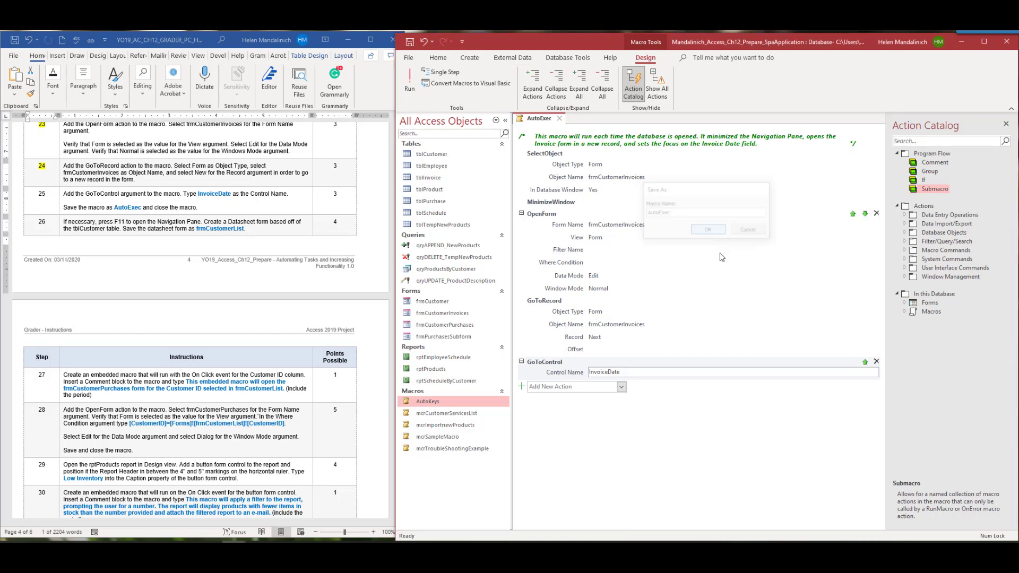
left_click(51, 197)
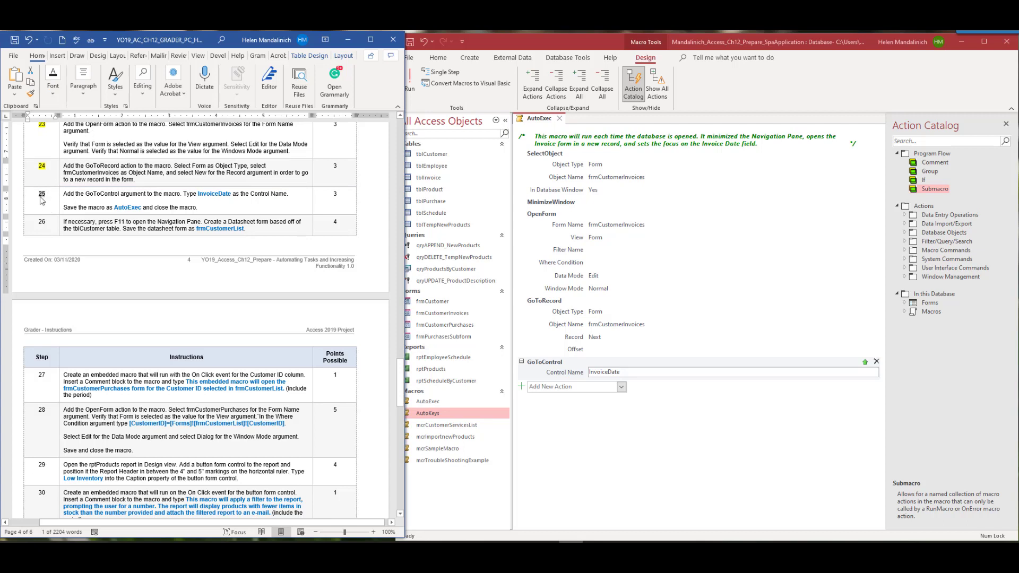
right_click(48, 197)
left_click(685, 318)
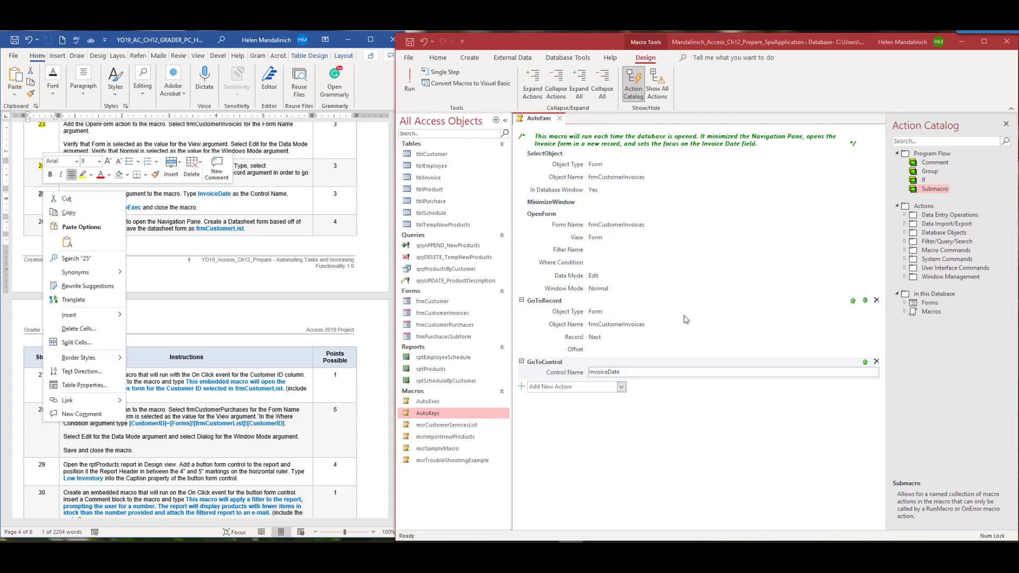
- Close the AutoExec macro and Access, and reopen the Ch12 Prepare SpaApplication database from the Downloads folder in File Explorer
left_click(560, 119)
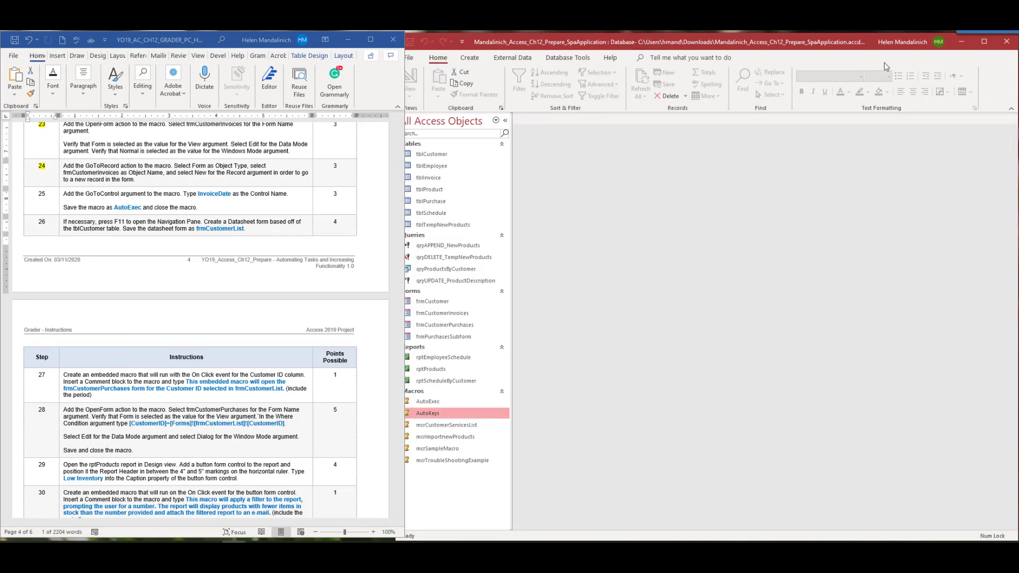
left_click(1007, 43)
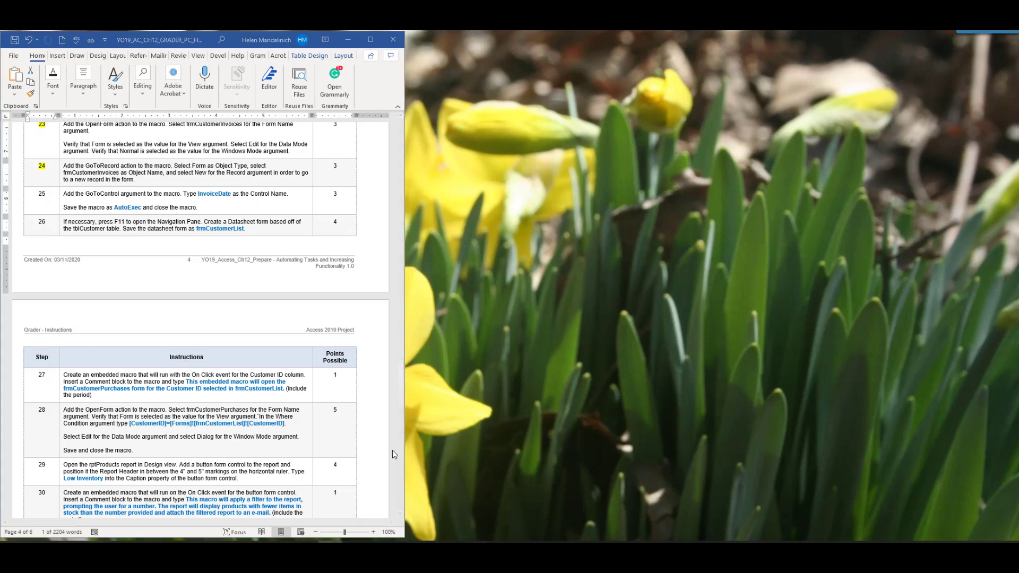
left_click_drag(1018, 54, 548, 45)
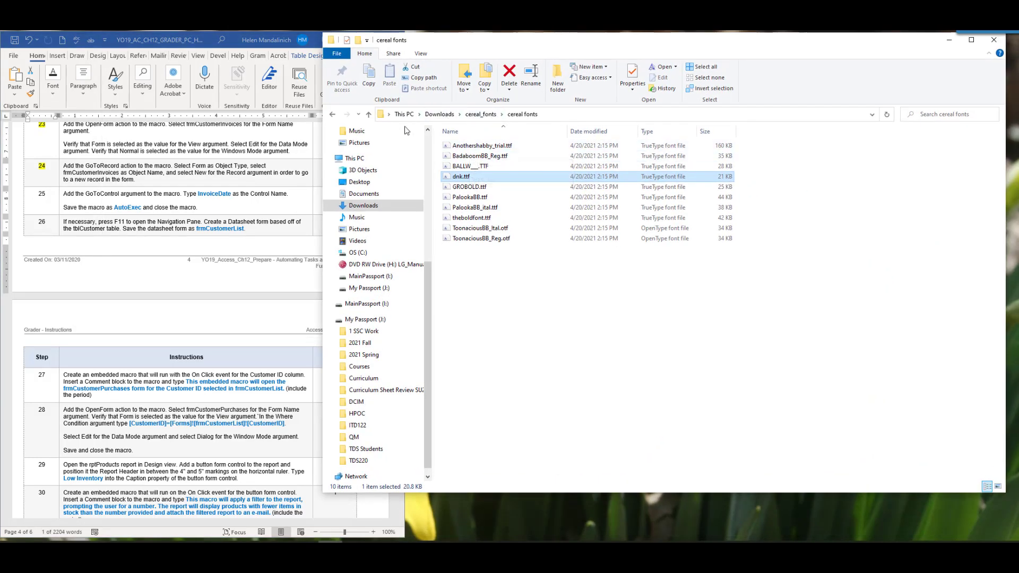
left_click(440, 114)
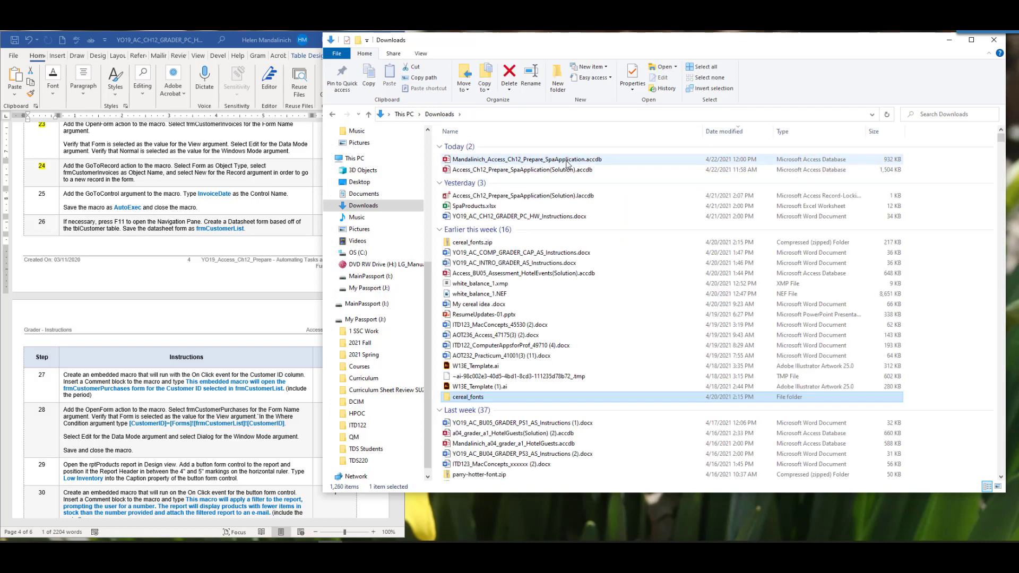
double_click(567, 161)
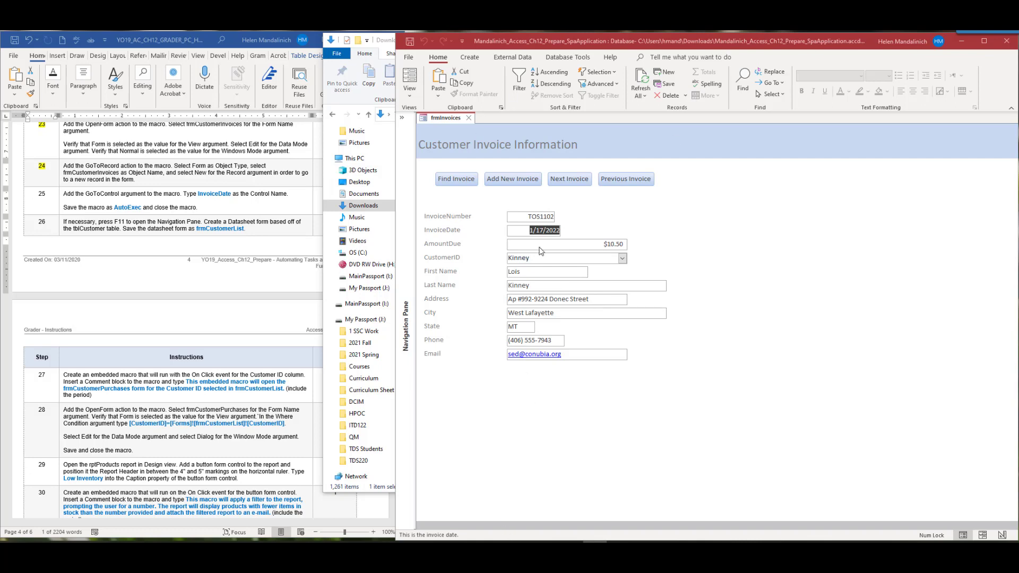
- Close the invoice form, minimize File Explorer and open the AutoExec macro in Design view in Access
left_click(471, 118)
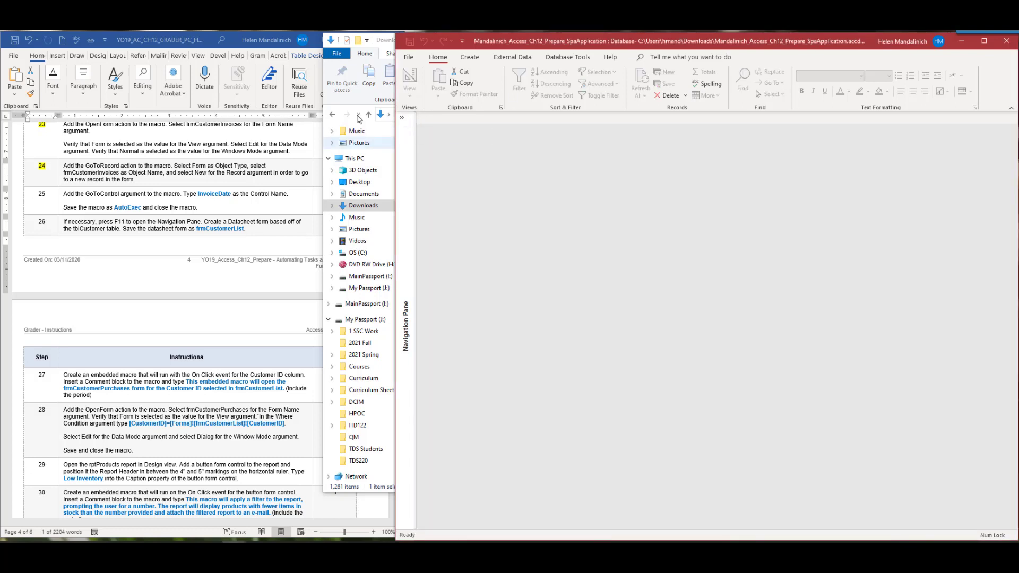
left_click(386, 42)
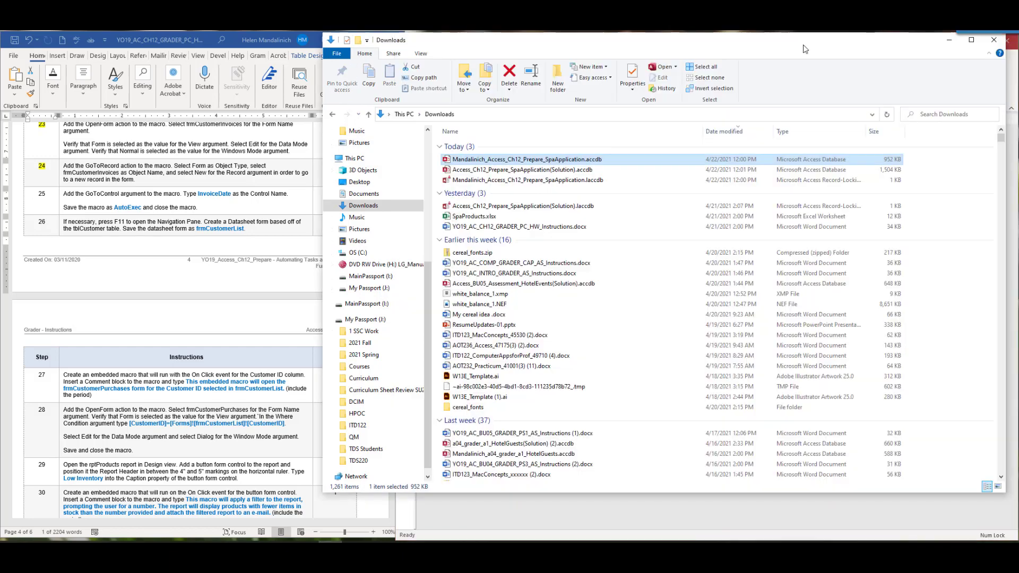
left_click(950, 41)
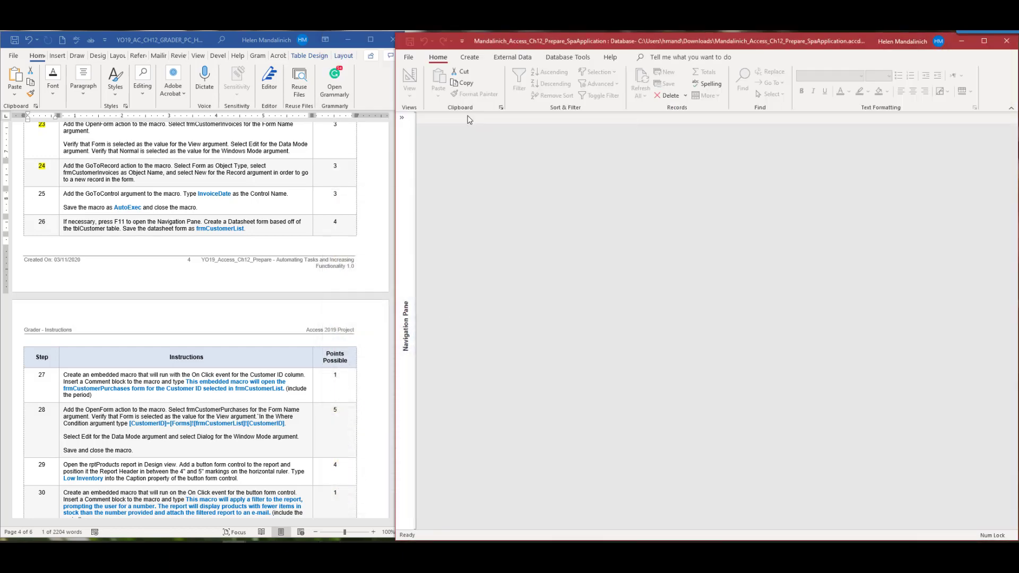
left_click(406, 120)
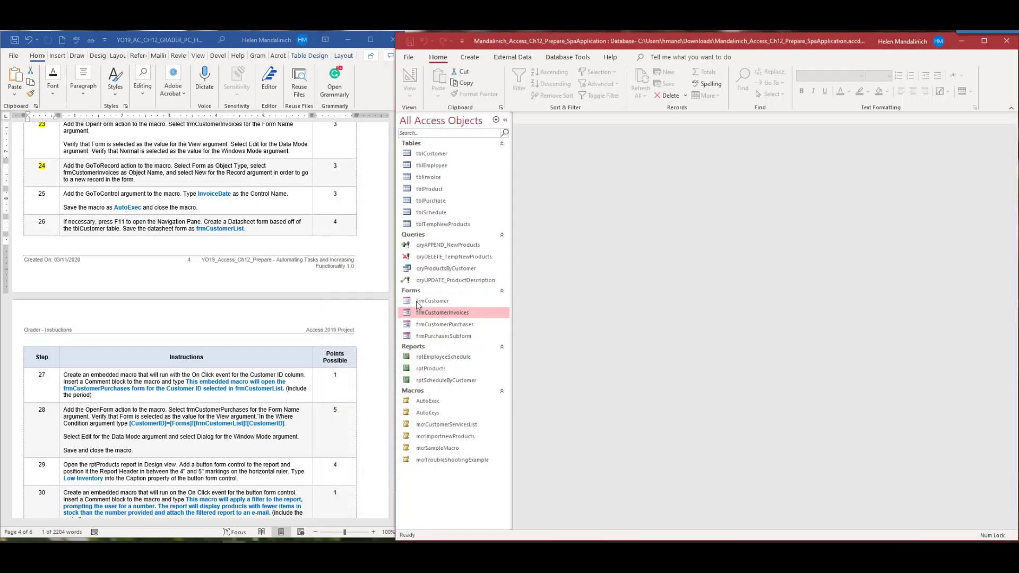
right_click(431, 406)
left_click(456, 279)
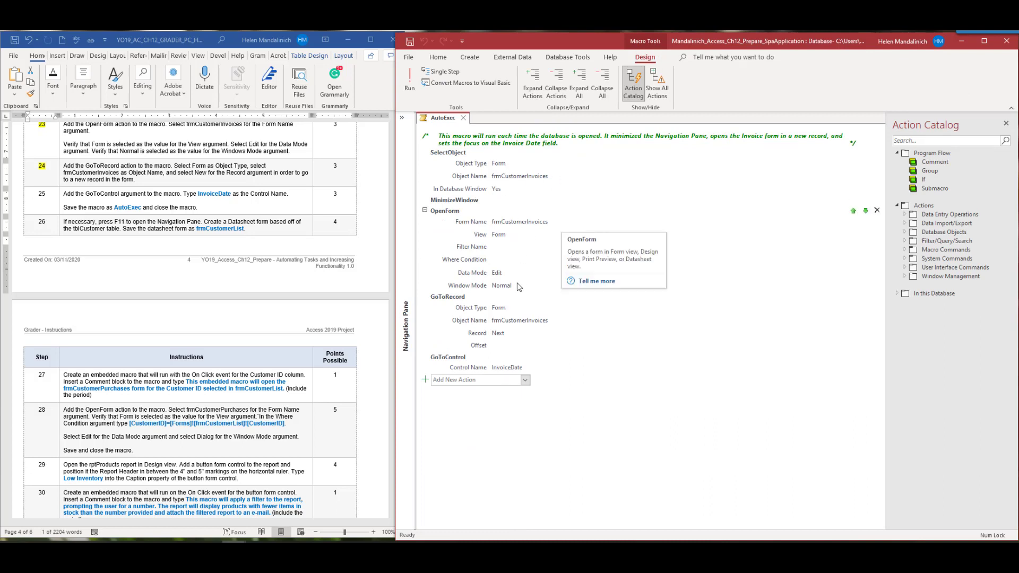
- Set the Record argument of the GoToRecord action to New and save the AutoExec macro
left_click(498, 338)
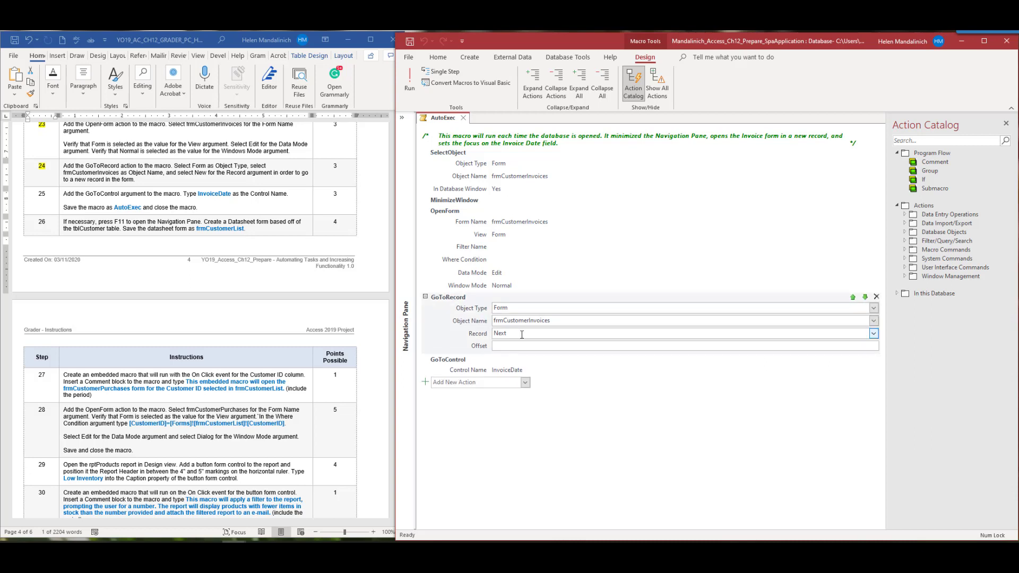
left_click(874, 334)
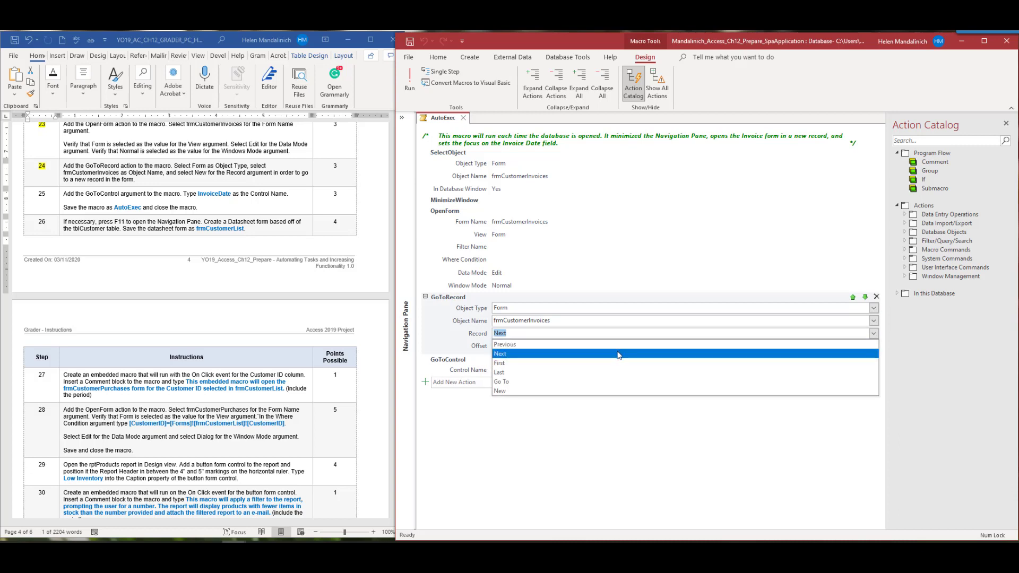
left_click(608, 392)
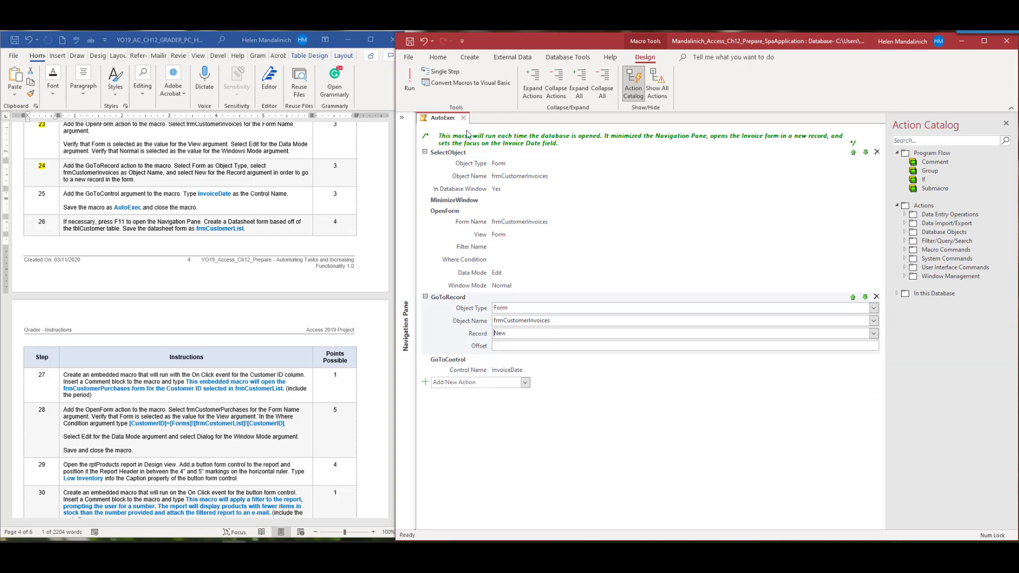
left_click(410, 46)
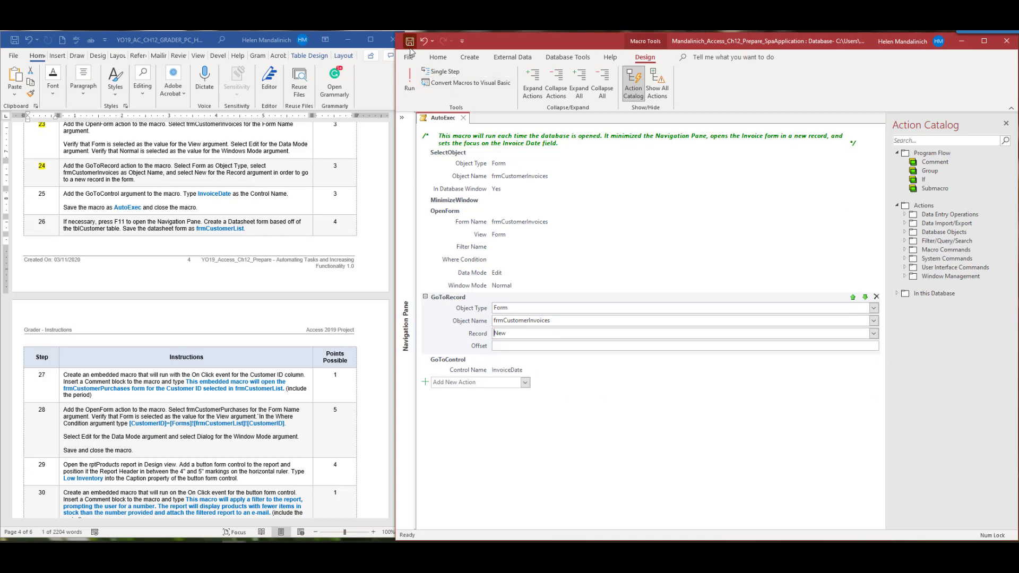
- Run the AutoExec macro to test it, and close the invoice form and the macro
left_click(409, 78)
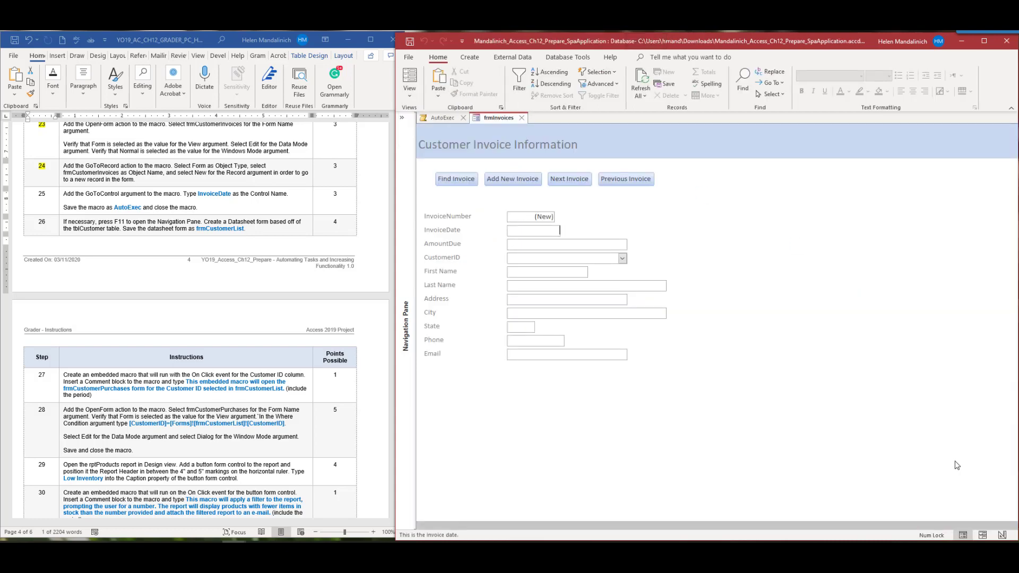
left_click(522, 118)
left_click(464, 118)
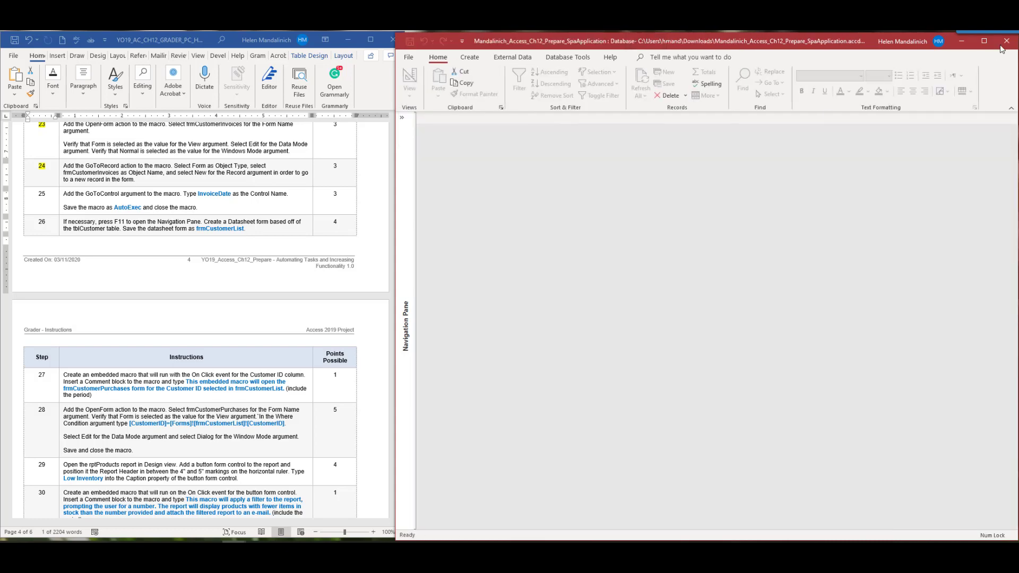
- Restart Access with the Ch12 Prepare SpaApplication database from the Downloads folder to test AutoExec on startup, and close the invoice form
left_click(1007, 40)
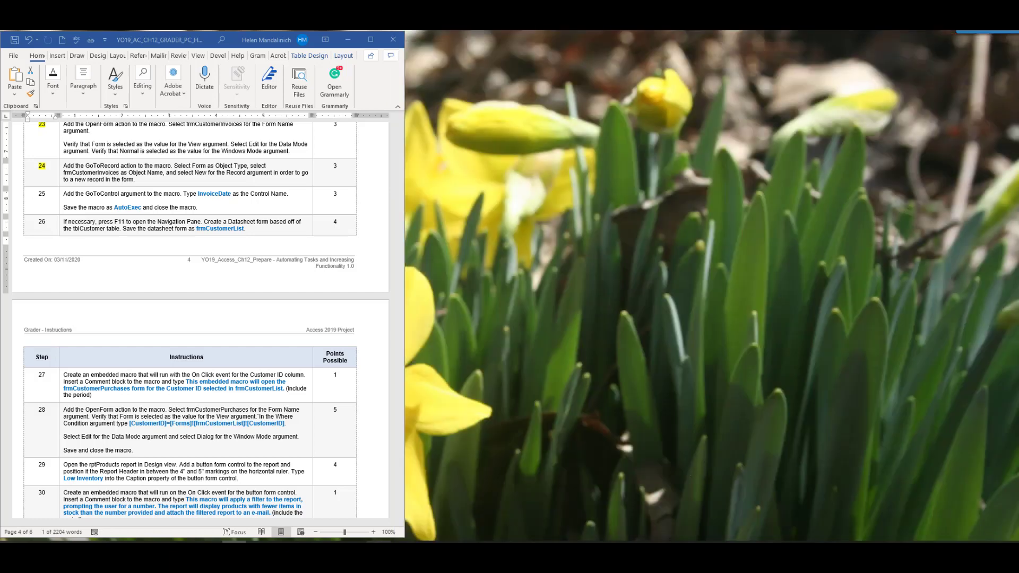
left_click(234, 550)
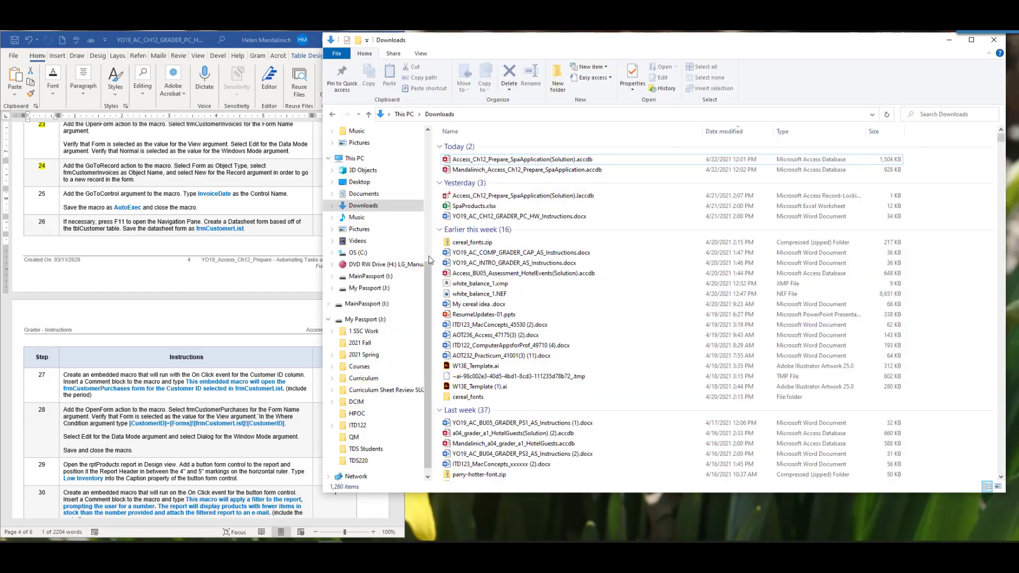
double_click(497, 161)
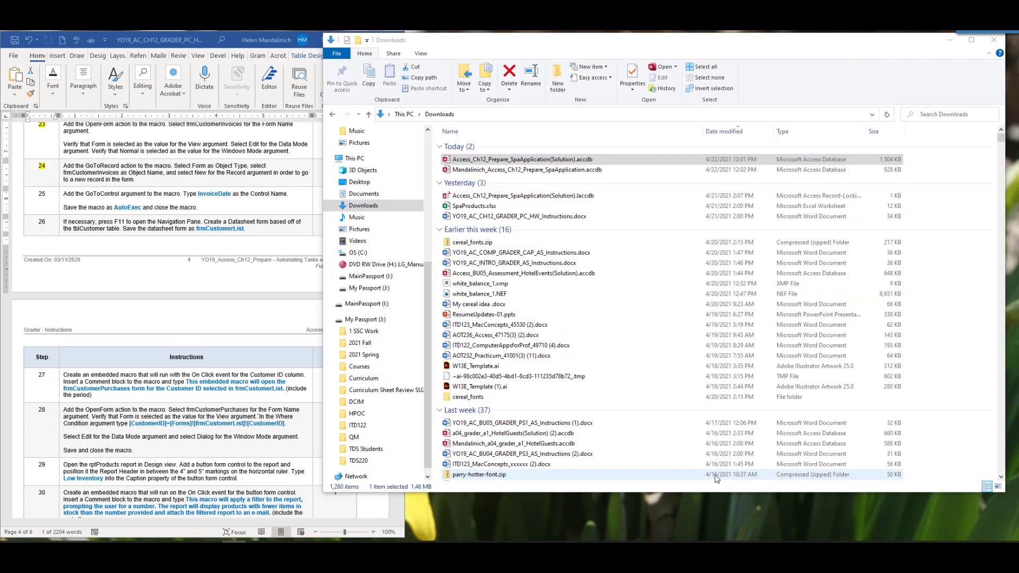
left_click(470, 160)
double_click(504, 169)
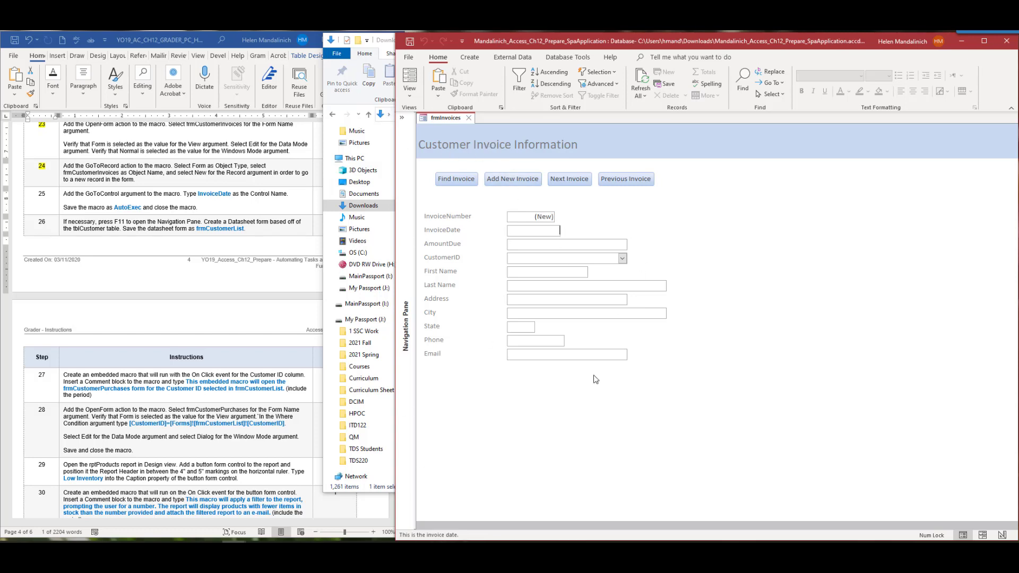
left_click(469, 118)
left_click(384, 143)
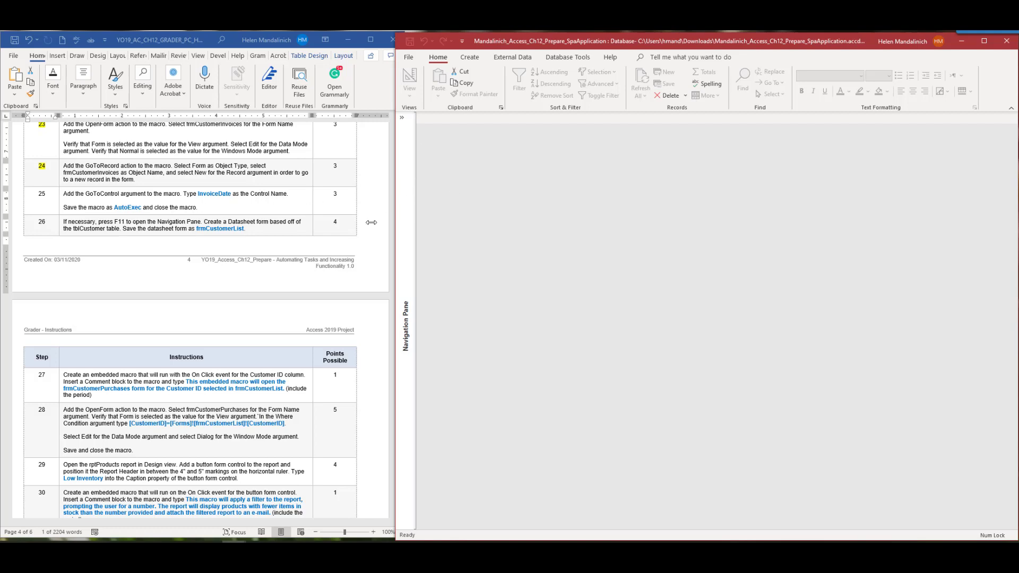
- Highlight the step number 25 in yellow in the Word instructions to mark it as completed
double_click(56, 197)
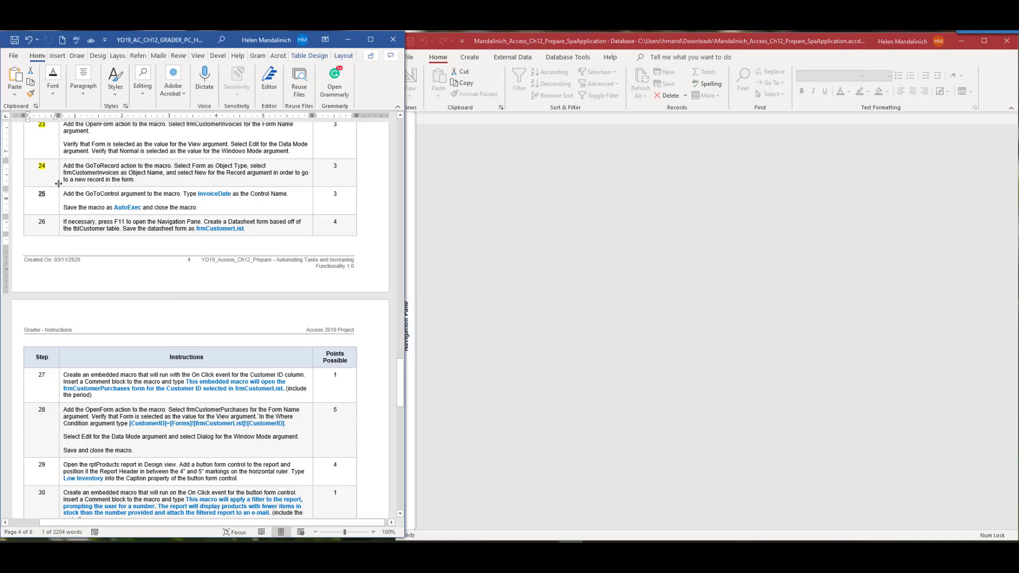
right_click(42, 194)
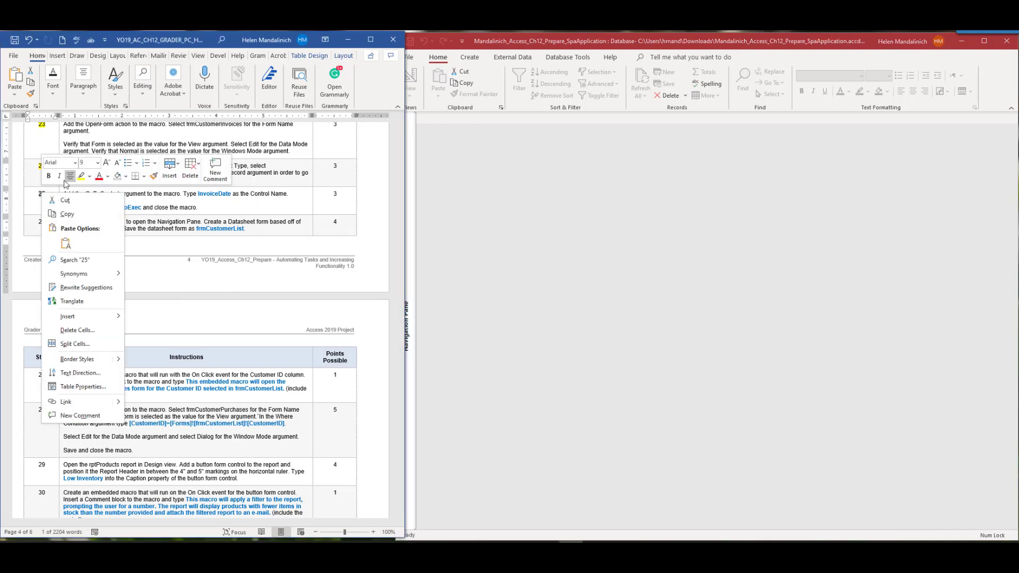
left_click(80, 174)
- Look through the remaining instructions from step 26 to step 34 in the Word document
scroll(159, 275, "down", 2)
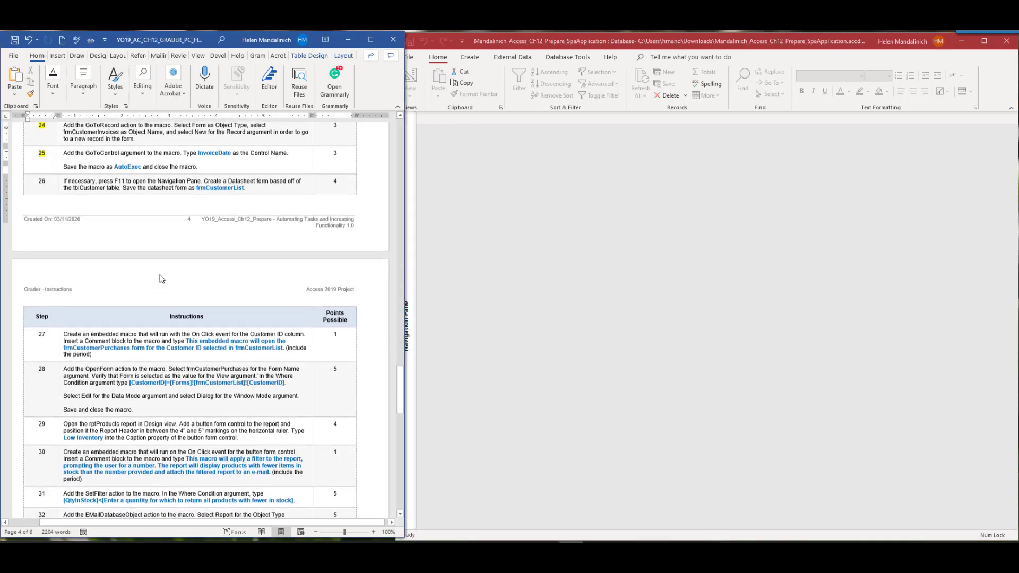
scroll(161, 279, "down", 5)
scroll(159, 271, "up", 1)
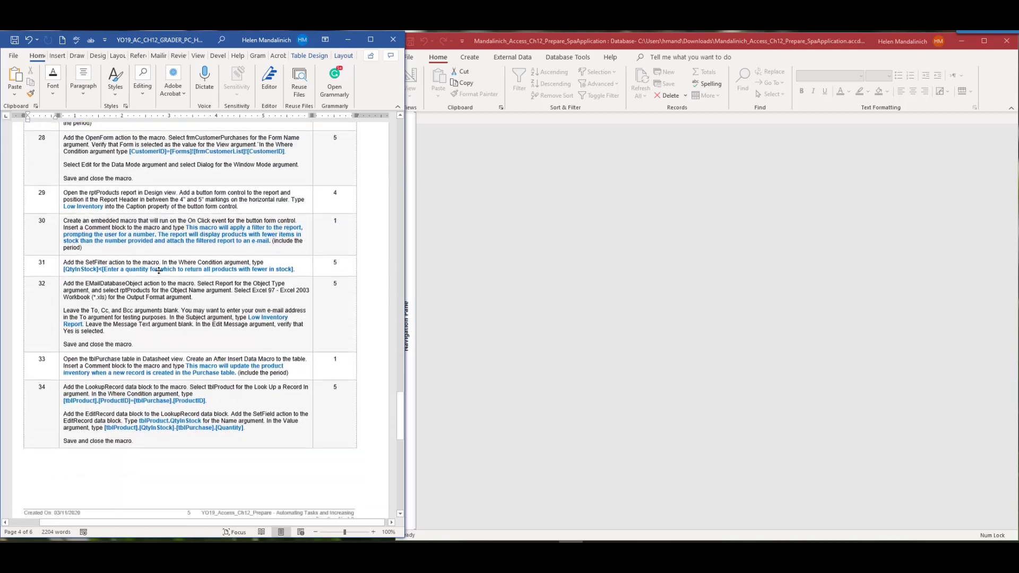
scroll(159, 270, "down", 6)
scroll(158, 268, "up", 7)
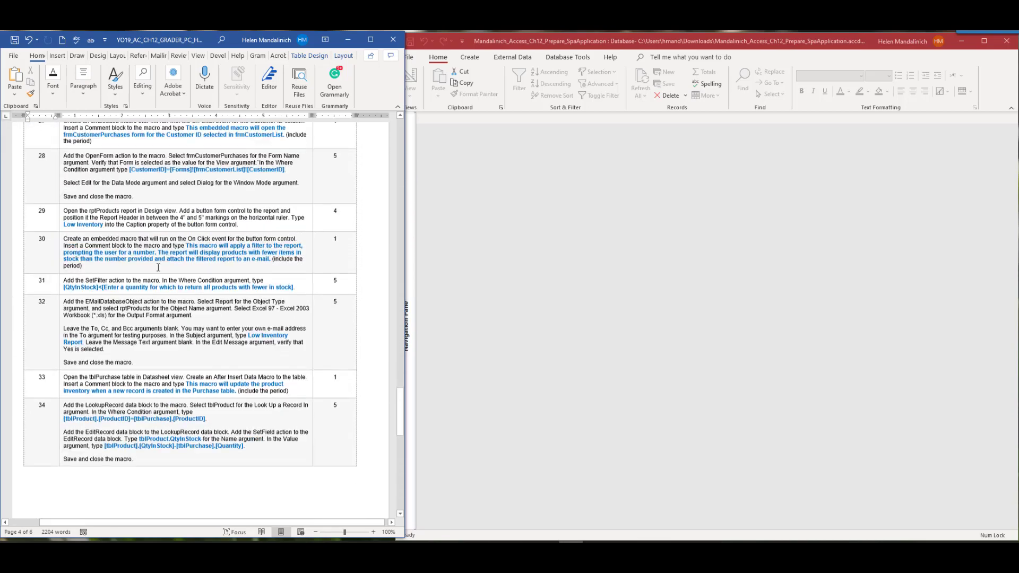
scroll(158, 268, "up", 6)
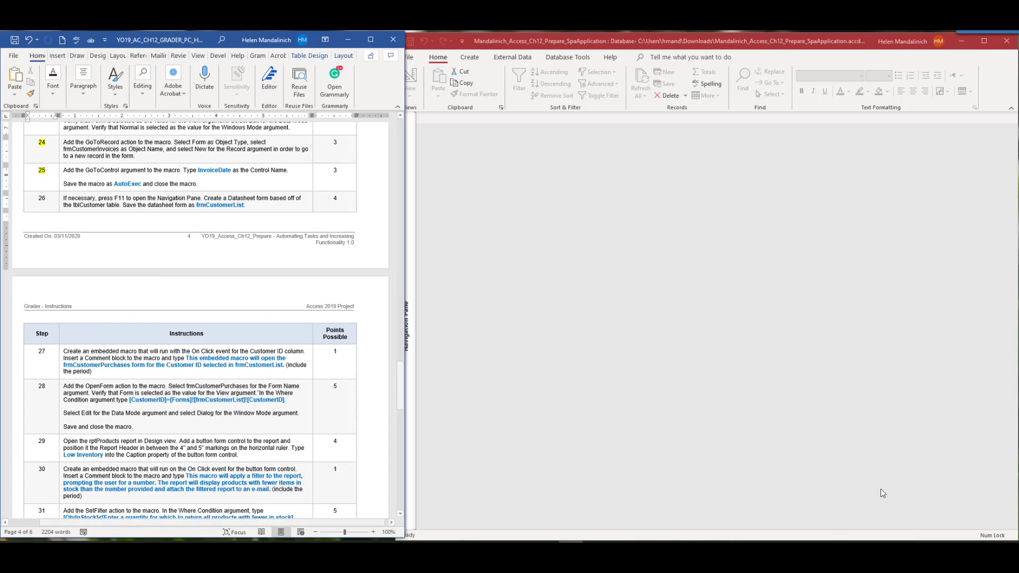